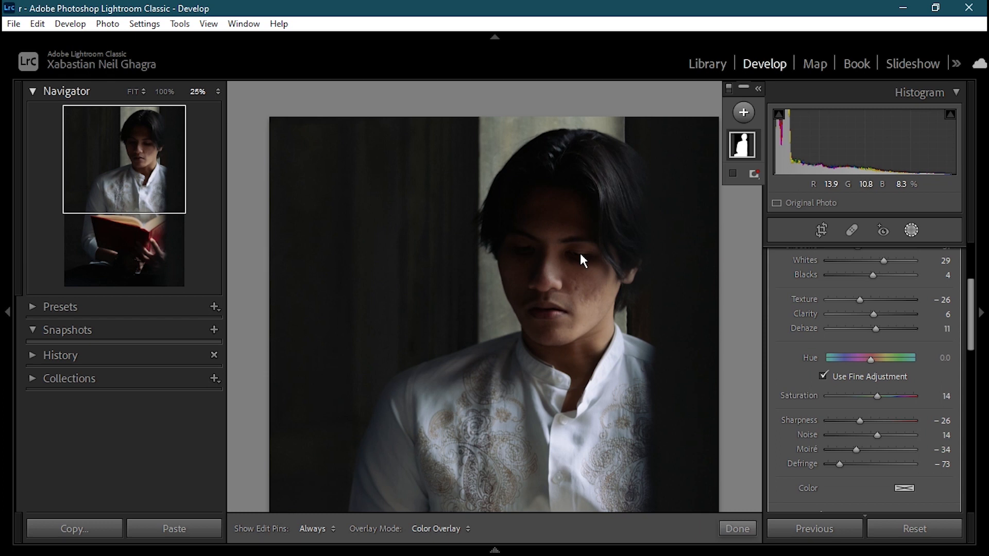
Step: Zoom the photo preview out to 12.5% to show the whole portrait
{"action": "left_click_drag", "start_coordinate": [974, 307], "coordinate": [976, 276]}
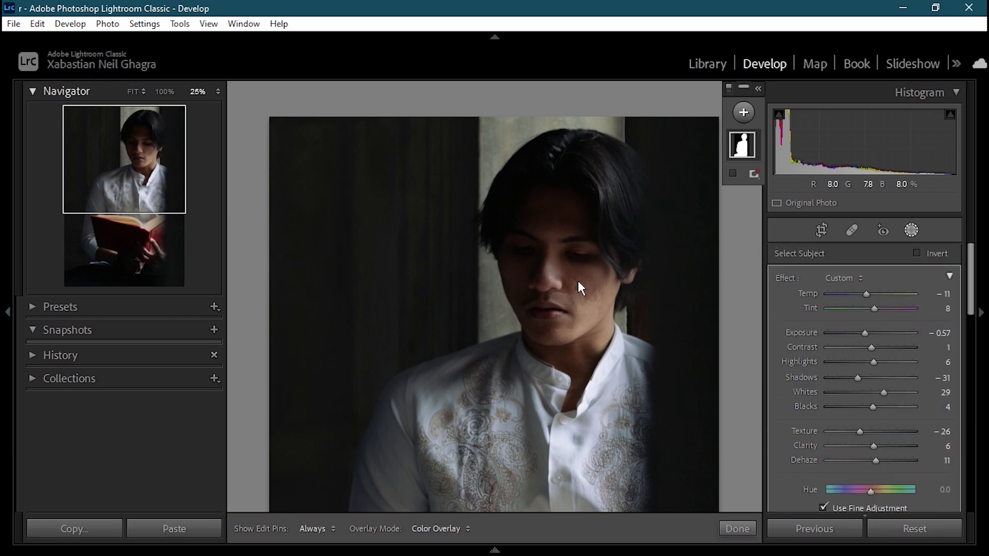
{"action": "left_click", "coordinate": [218, 92]}
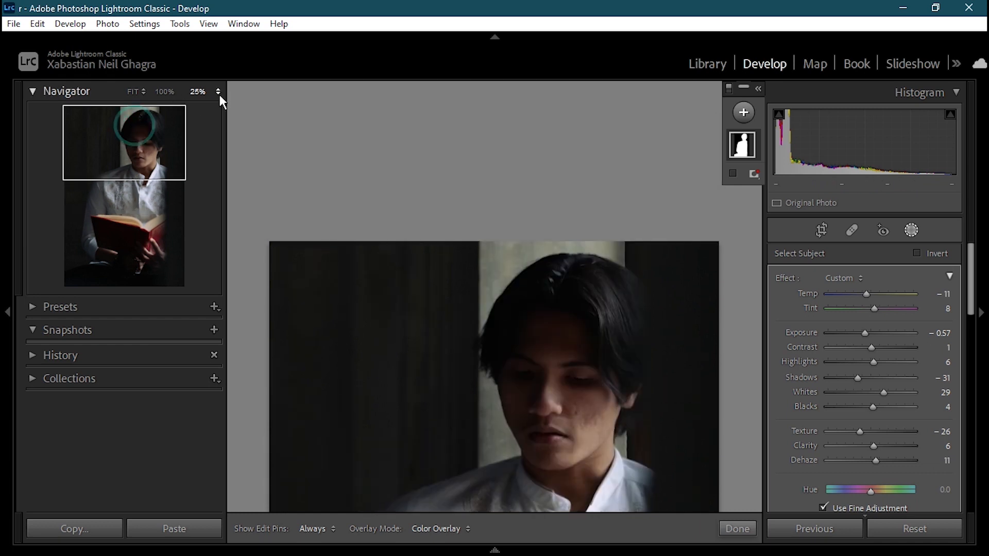
{"action": "left_click", "coordinate": [200, 109]}
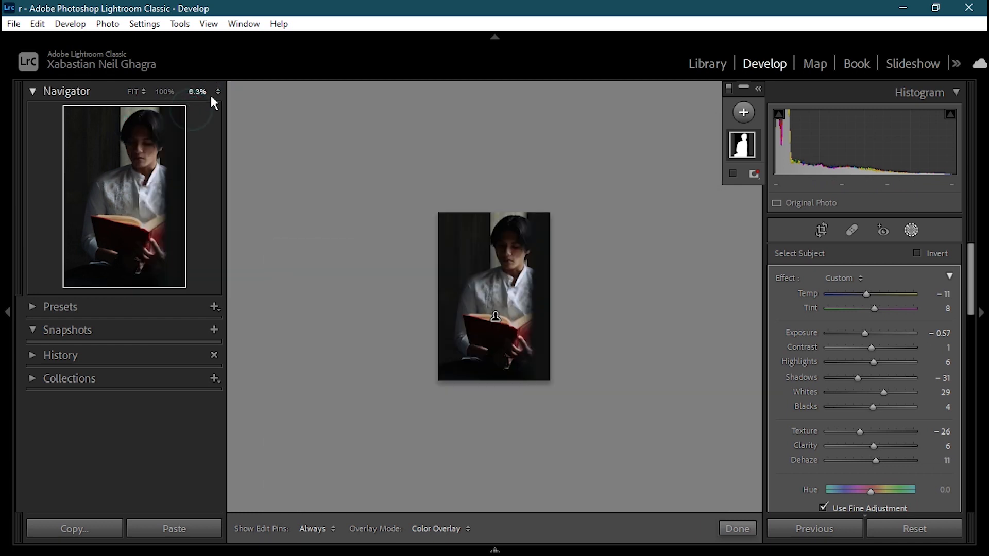
{"action": "left_click", "coordinate": [218, 93]}
{"action": "left_click", "coordinate": [182, 124]}
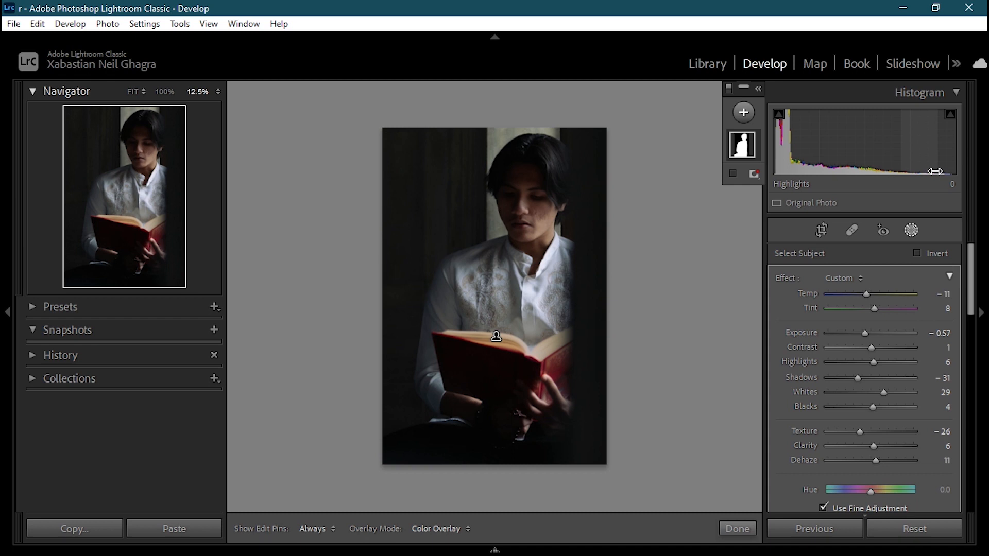
Step: Save the edited portrait's metadata to its file and confirm the save
{"action": "key", "text": "ctrl+s"}
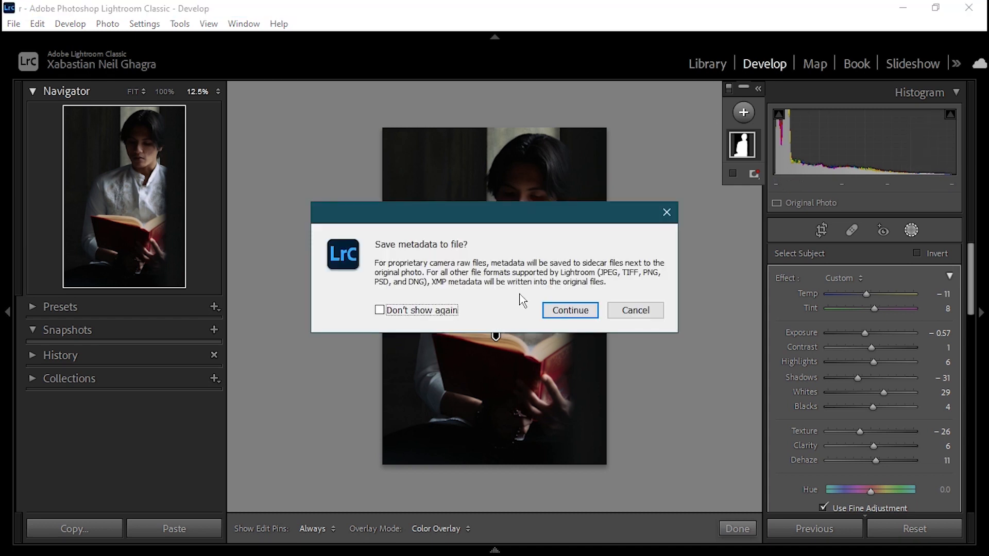
{"action": "left_click_drag", "start_coordinate": [496, 222], "coordinate": [507, 144]}
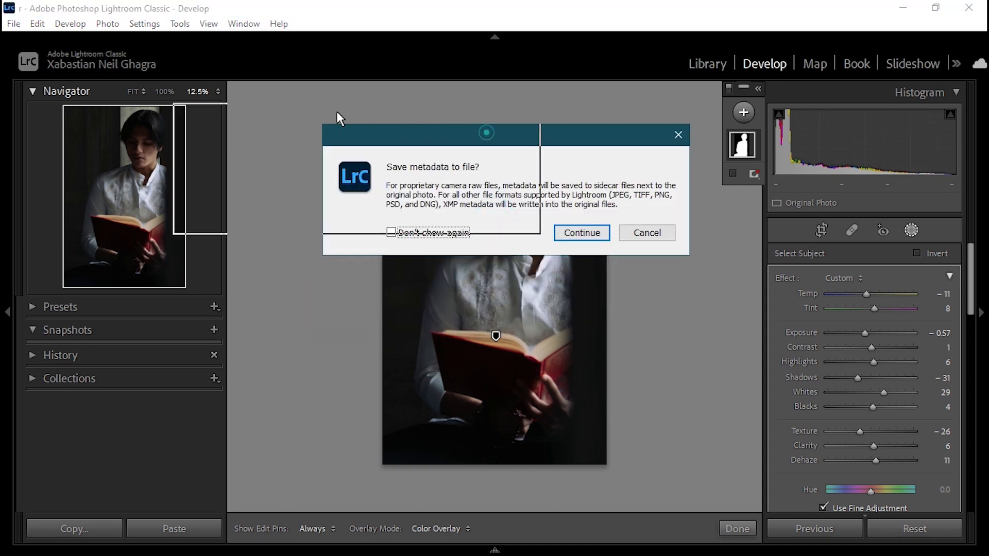
{"action": "left_click_drag", "start_coordinate": [403, 93], "coordinate": [403, 91]}
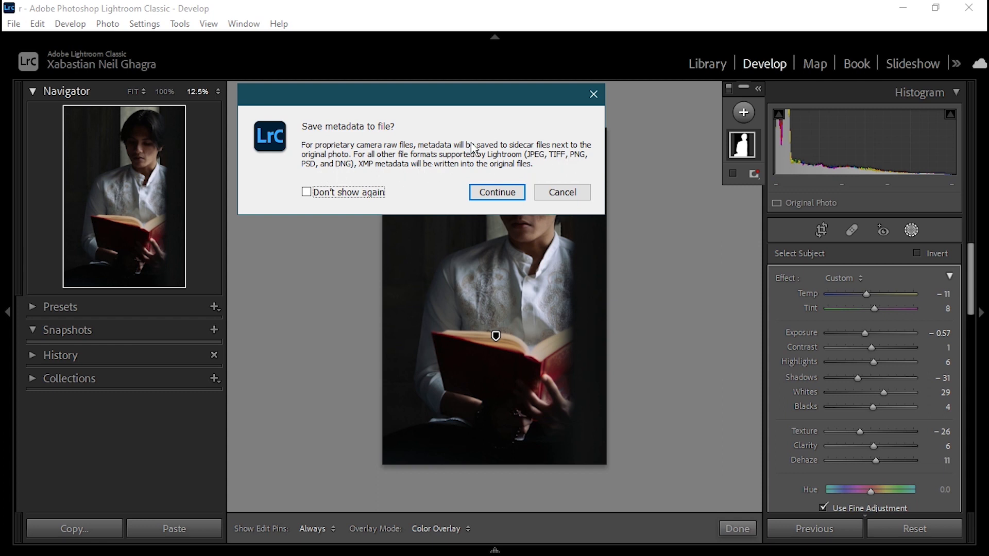
{"action": "left_click", "coordinate": [500, 193]}
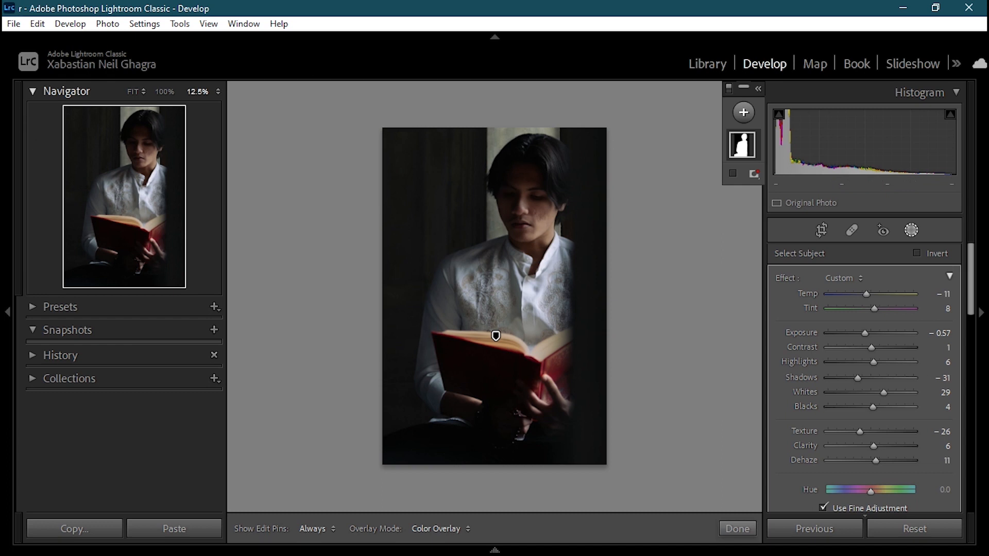
Step: Look through the recently opened catalogs and pick r.lrcat
{"action": "left_click", "coordinate": [14, 25]}
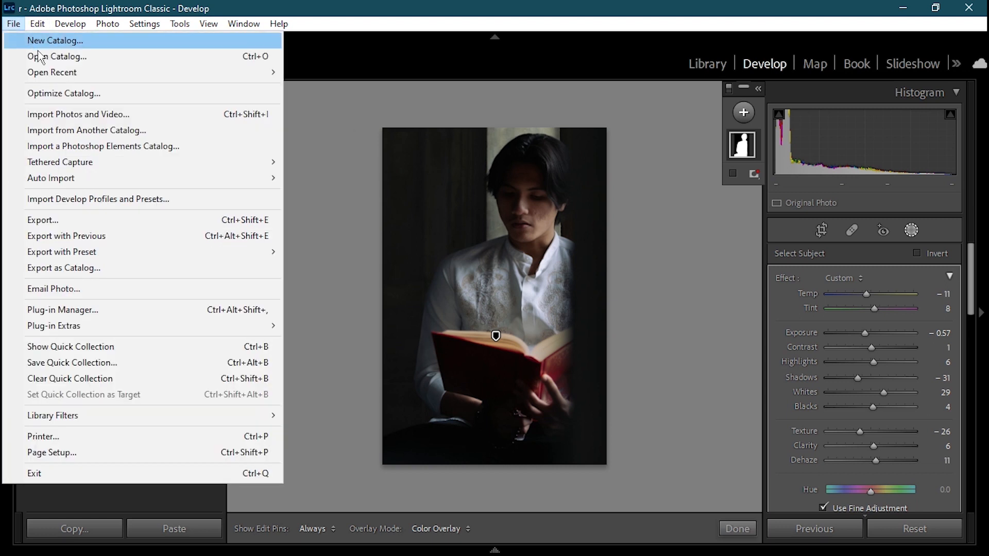
{"action": "mouse_move", "coordinate": [51, 81]}
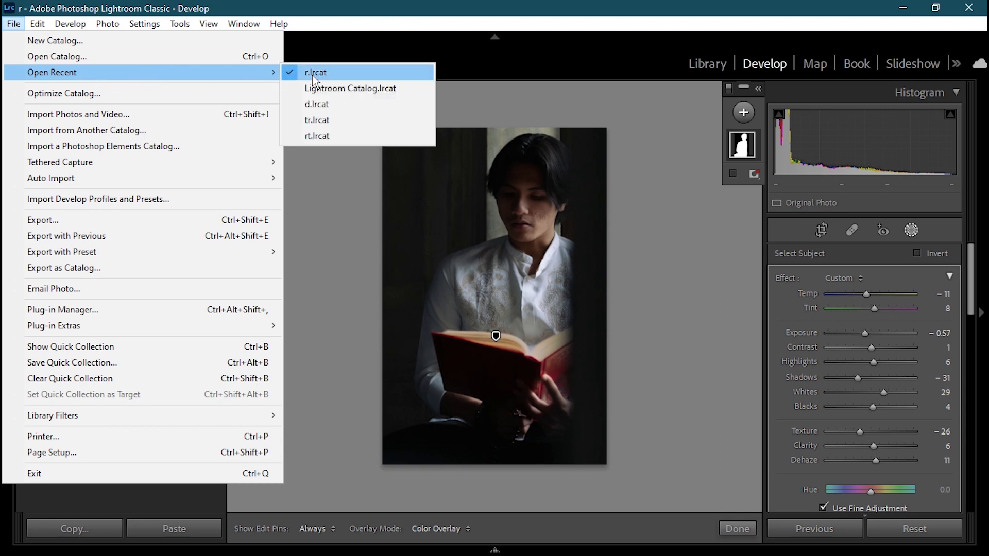
{"action": "left_click", "coordinate": [354, 79]}
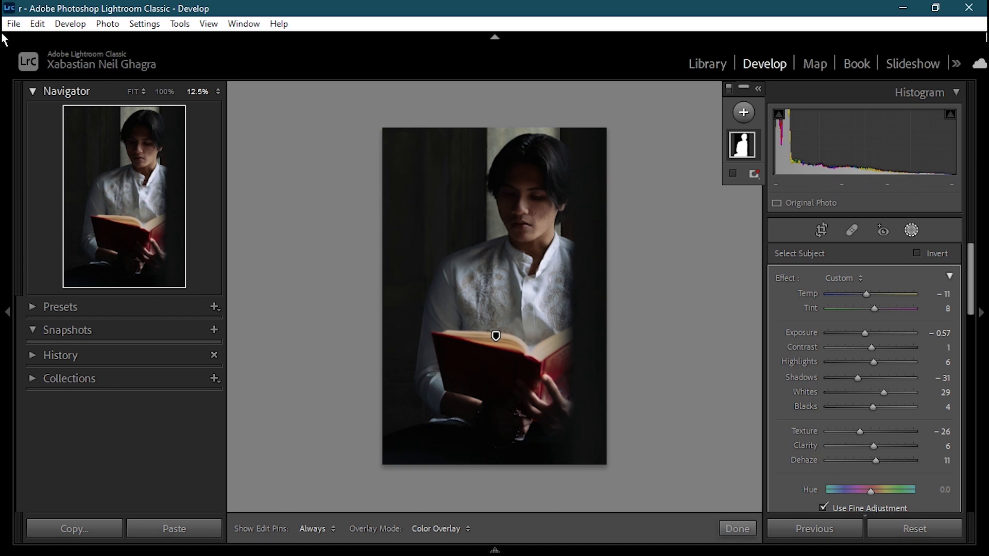
Step: Quit Lightroom Classic, confirming the exit, and launch it again from the desktop
{"action": "left_click", "coordinate": [968, 8]}
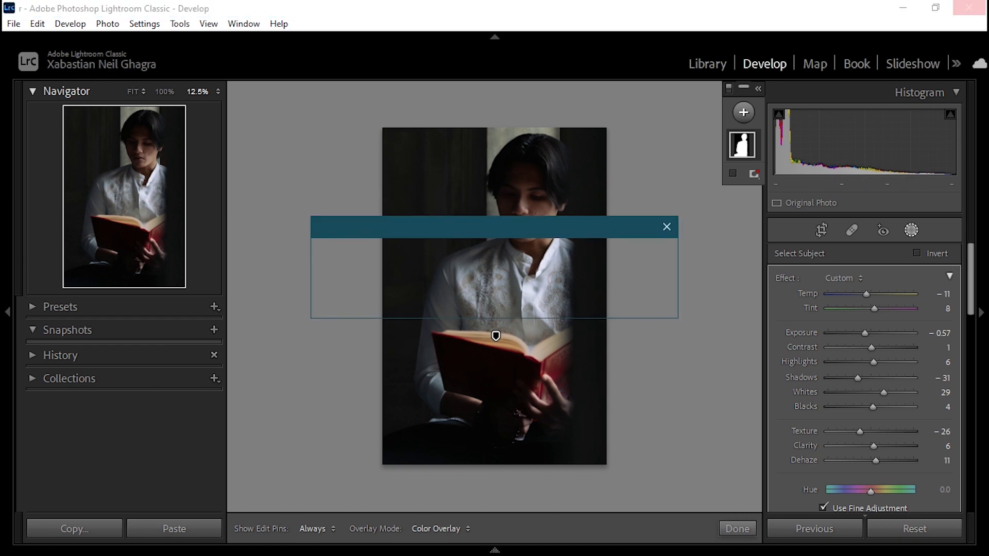
{"action": "left_click", "coordinate": [581, 296]}
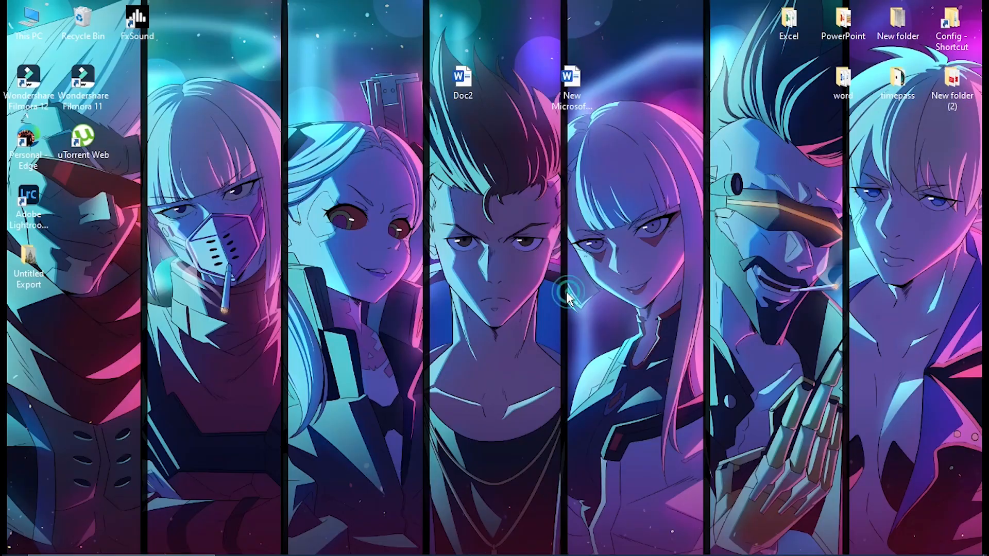
{"action": "double_click", "coordinate": [32, 197]}
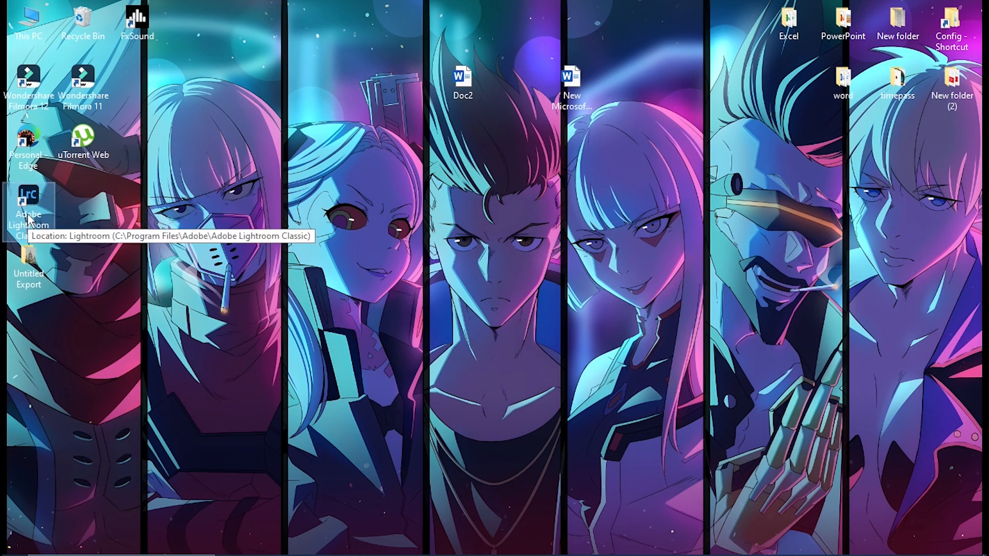
{"action": "double_click", "coordinate": [30, 213]}
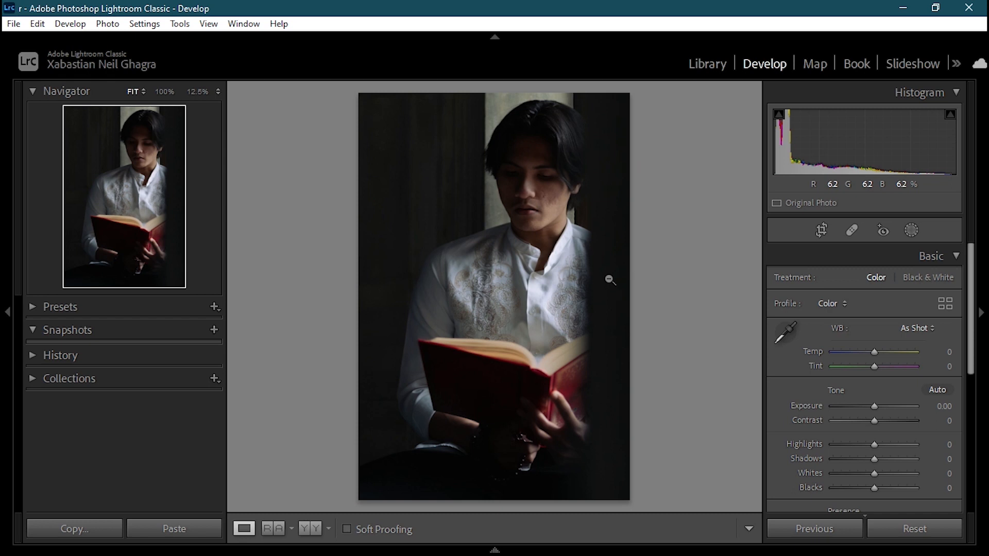
Step: Start an export of the portrait with Hard Drive as the destination and expand the Lightroom export presets
{"action": "left_click", "coordinate": [16, 25]}
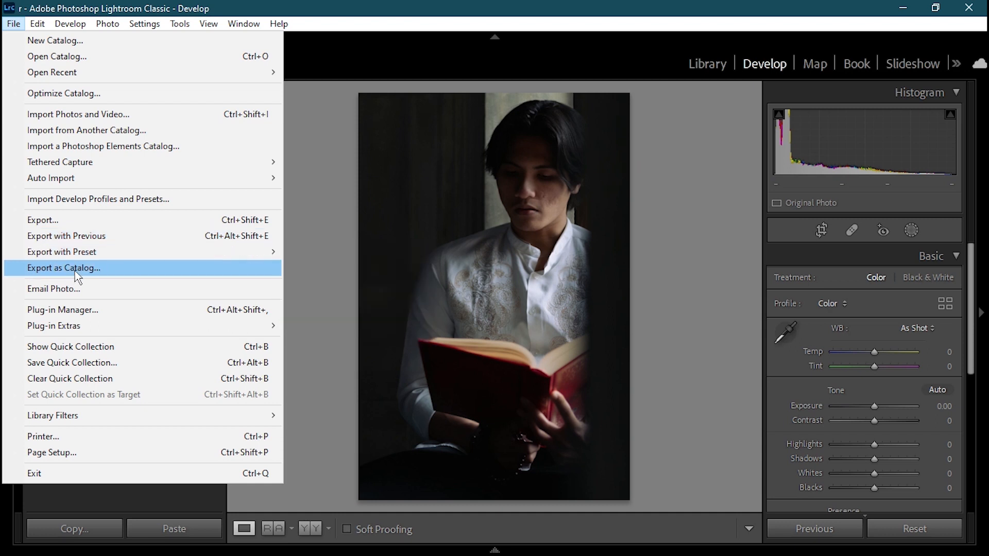
{"action": "left_click", "coordinate": [130, 219]}
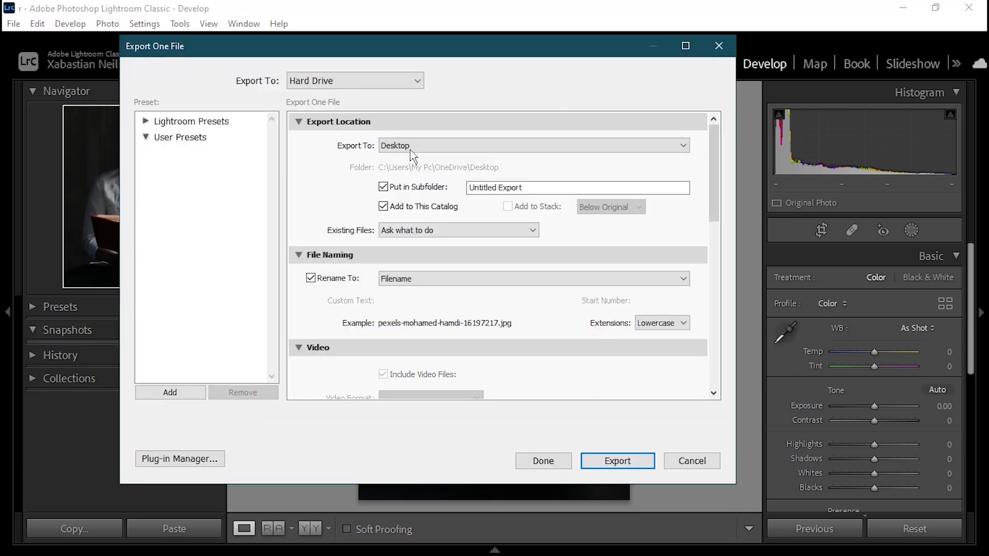
{"action": "left_click", "coordinate": [395, 85]}
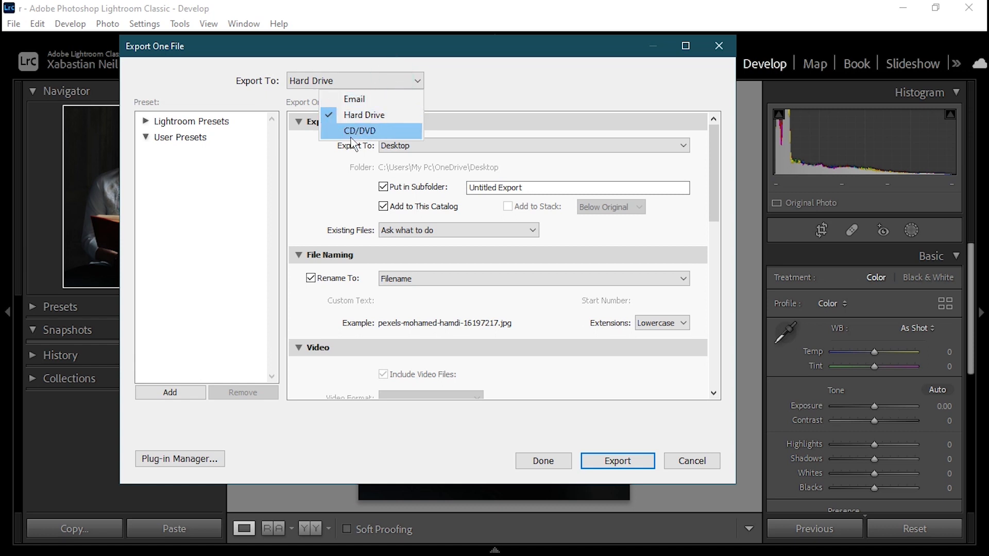
{"action": "left_click", "coordinate": [484, 106]}
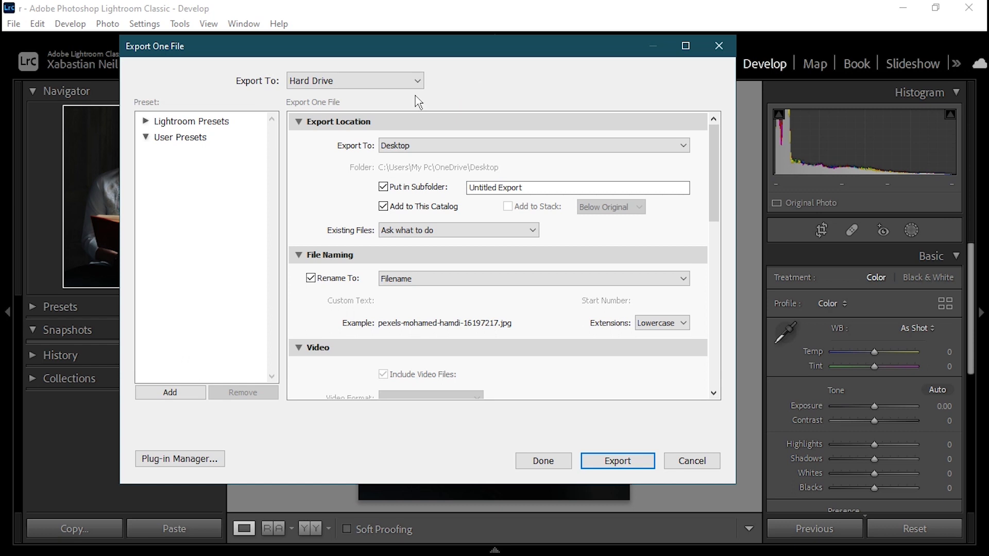
{"action": "left_click", "coordinate": [145, 122]}
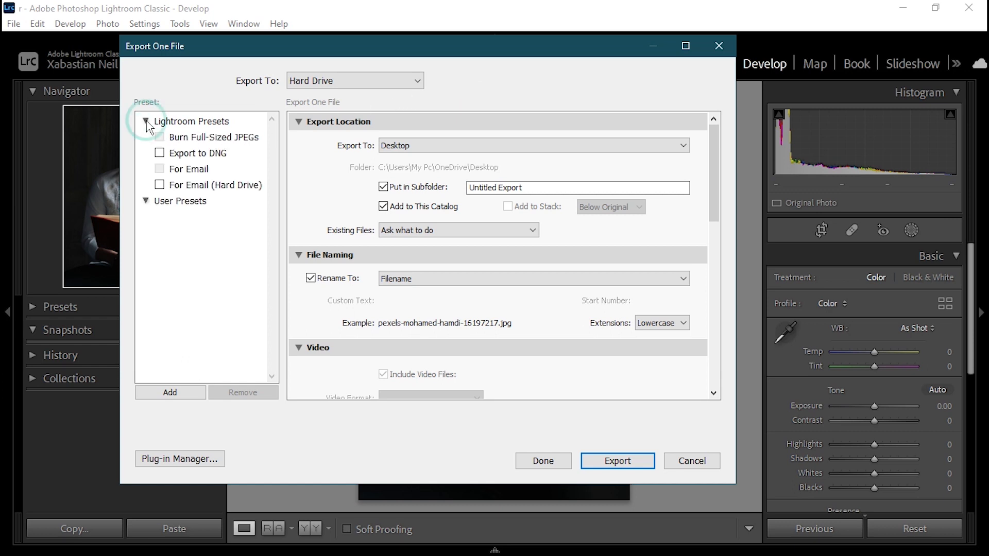
{"action": "left_click", "coordinate": [153, 123]}
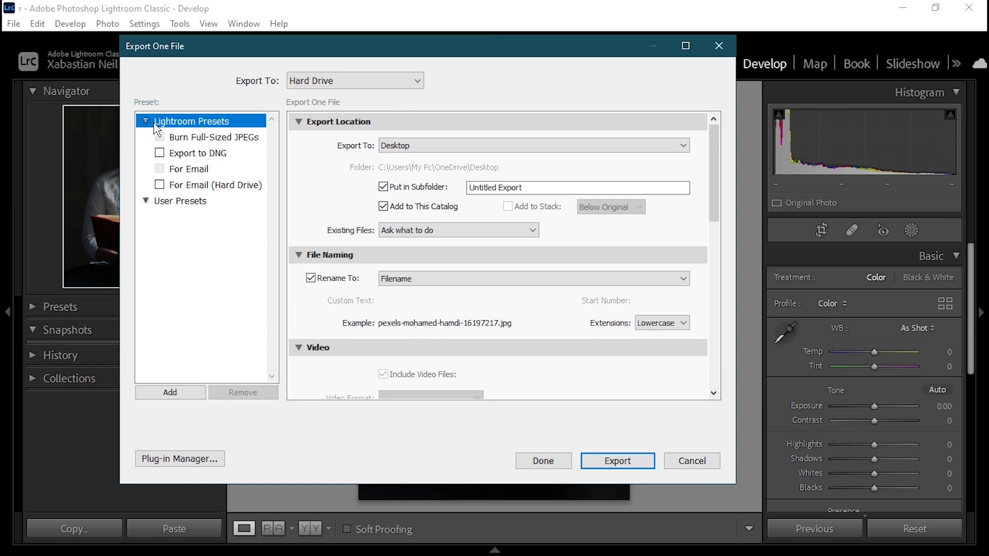
Step: Set the export location to a subfolder on the Desktop, with Ask what to do for existing files
{"action": "left_click", "coordinate": [449, 145]}
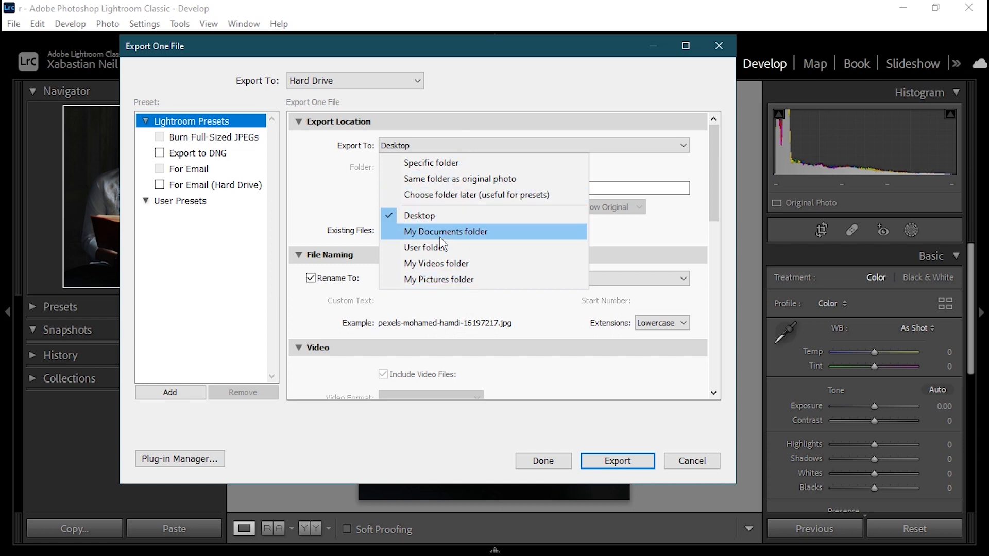
{"action": "left_click", "coordinate": [461, 217]}
{"action": "left_click", "coordinate": [424, 189]}
{"action": "left_click", "coordinate": [415, 189]}
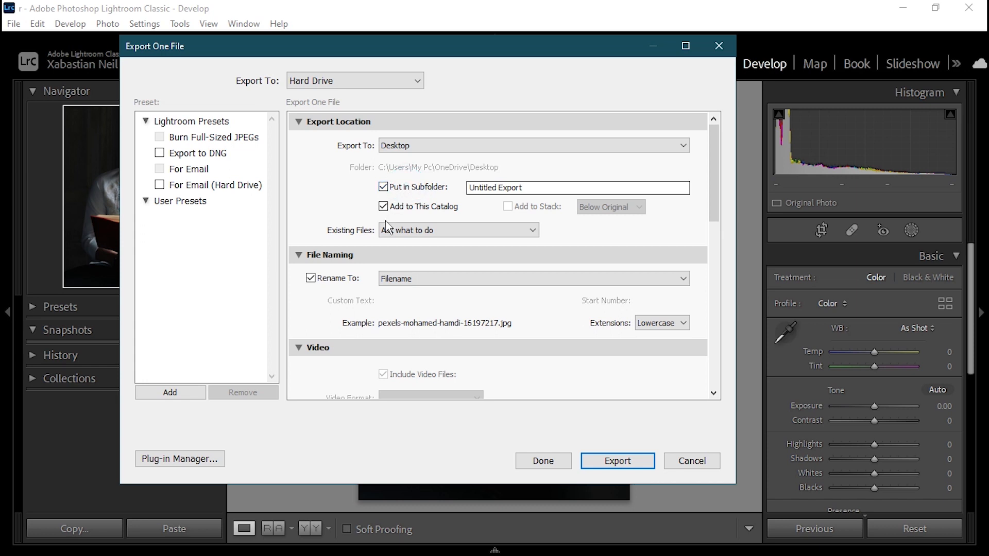
{"action": "left_click", "coordinate": [515, 233]}
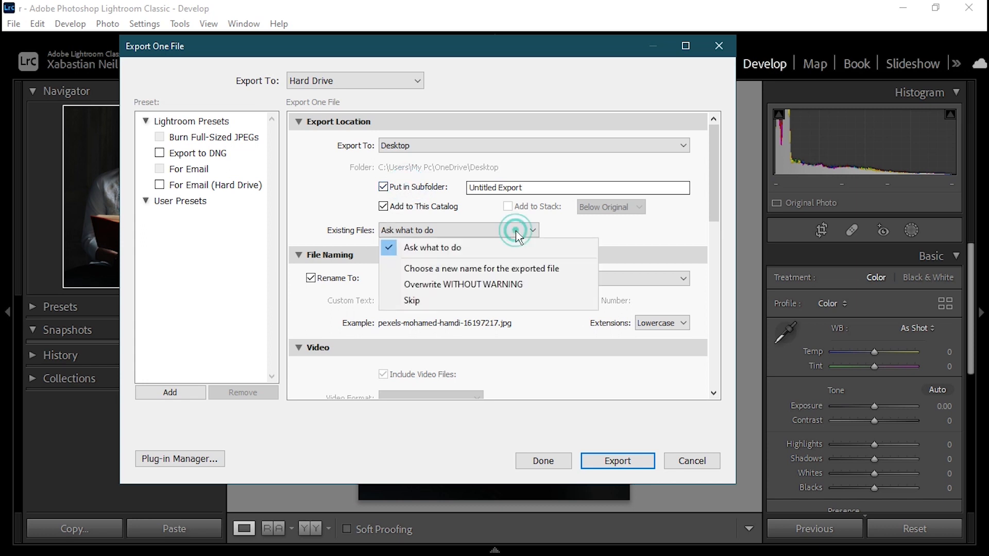
{"action": "left_click", "coordinate": [450, 247]}
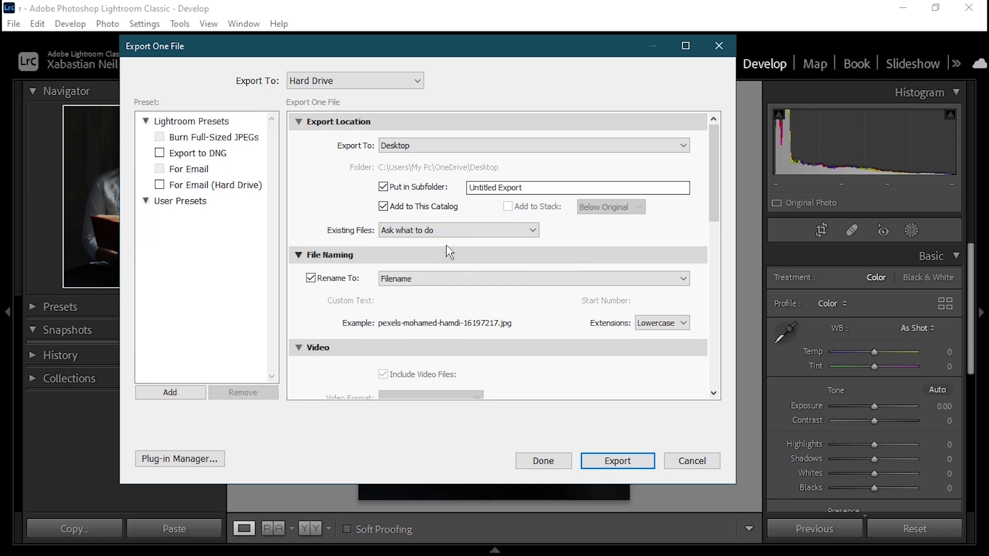
Step: Rename the exported file with the Custom Name man and use a lowercase extension
{"action": "left_click", "coordinate": [470, 277]}
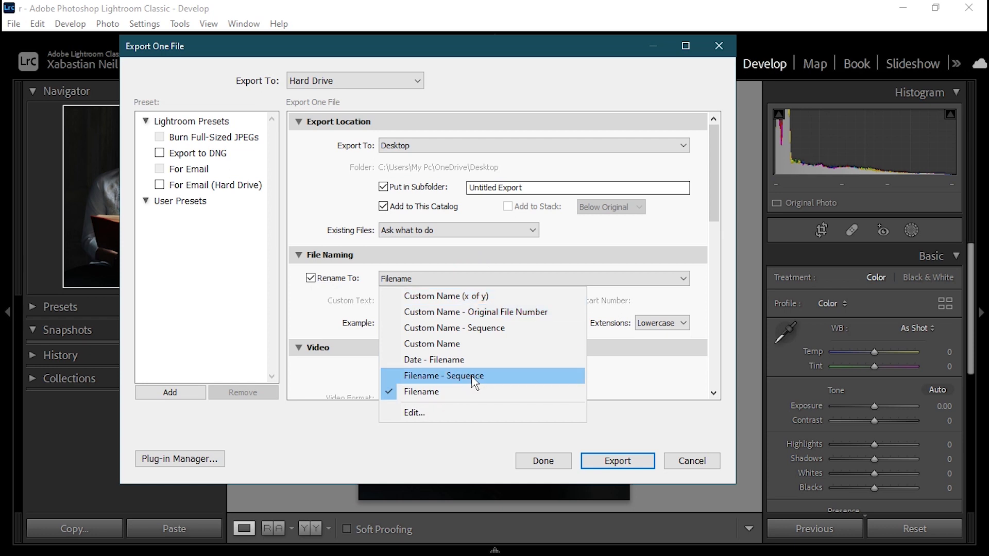
{"action": "left_click", "coordinate": [487, 346]}
{"action": "left_click", "coordinate": [412, 301]}
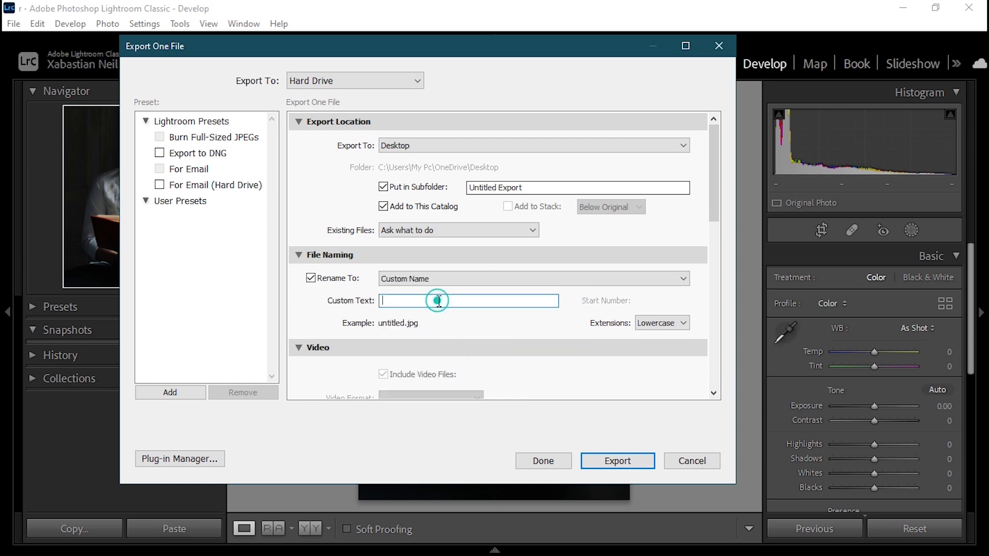
{"action": "type", "text": "man"}
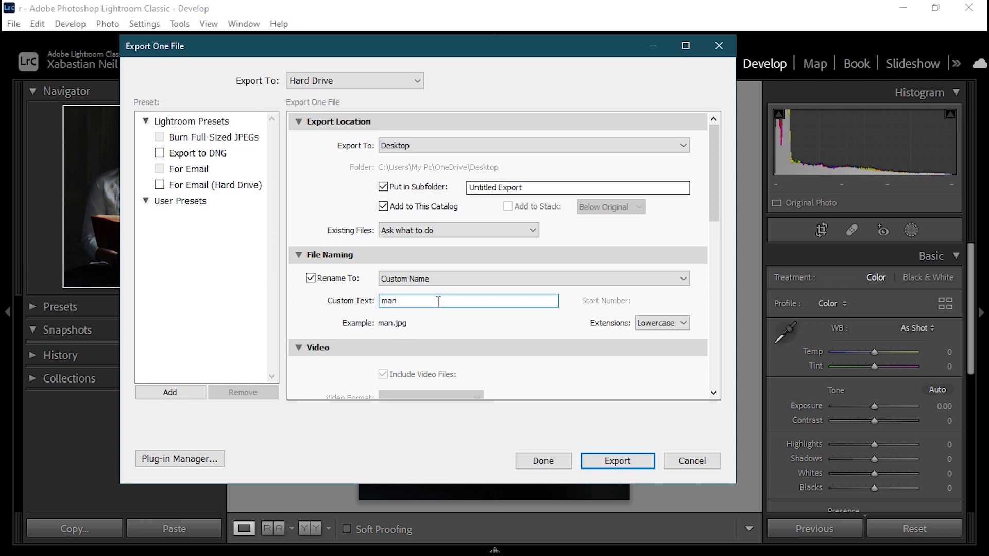
{"action": "left_click", "coordinate": [672, 324]}
{"action": "left_click", "coordinate": [640, 357]}
{"action": "left_click", "coordinate": [679, 323]}
{"action": "left_click", "coordinate": [634, 335]}
Step: Set the export's image format to PNG with the sRGB color space and a bit depth of 16 bits/component
{"action": "scroll", "coordinate": [463, 293], "scroll_direction": "down", "scroll_amount": 10}
{"action": "scroll", "coordinate": [338, 172], "scroll_direction": "up", "scroll_amount": 8}
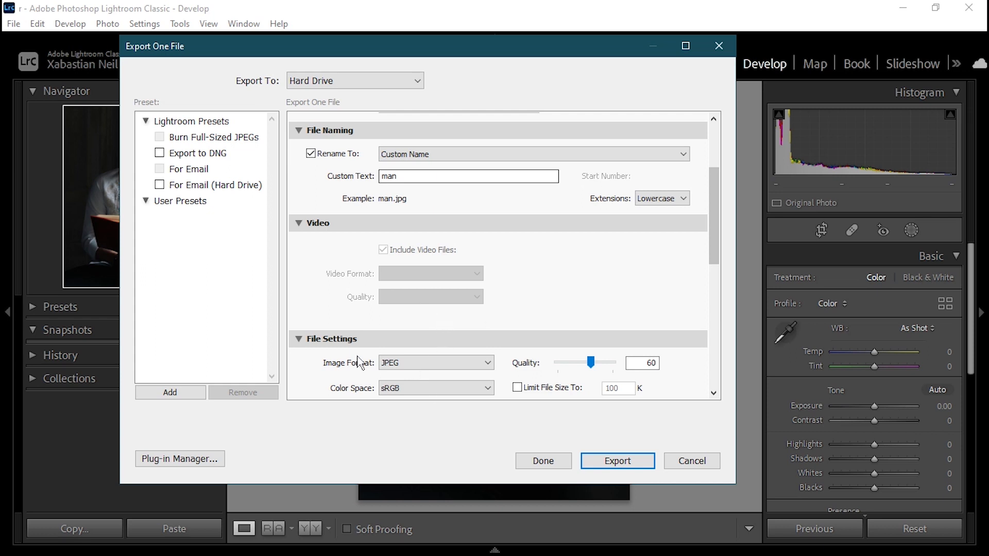
{"action": "scroll", "coordinate": [375, 361], "scroll_direction": "down", "scroll_amount": 10}
{"action": "scroll", "coordinate": [420, 223], "scroll_direction": "up", "scroll_amount": 6}
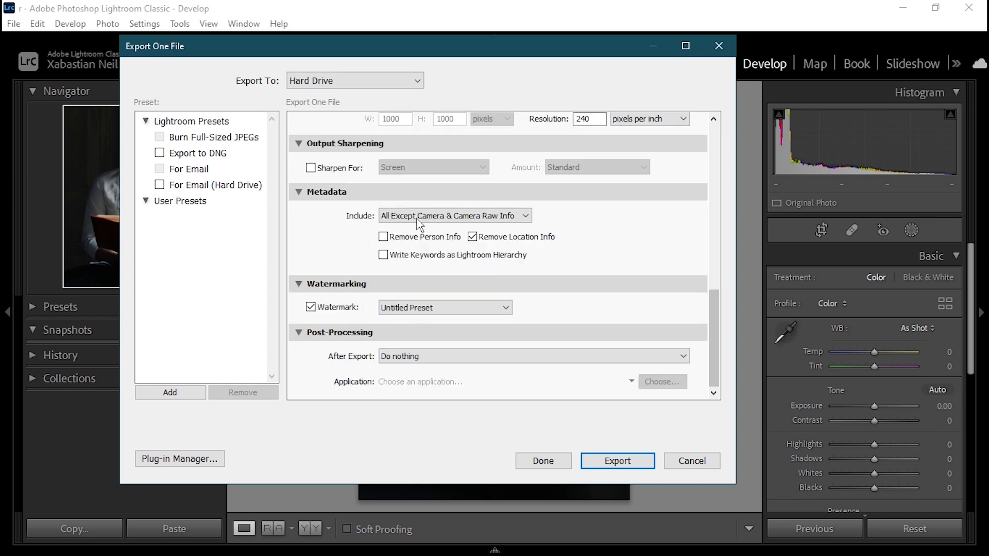
{"action": "left_click", "coordinate": [484, 303]}
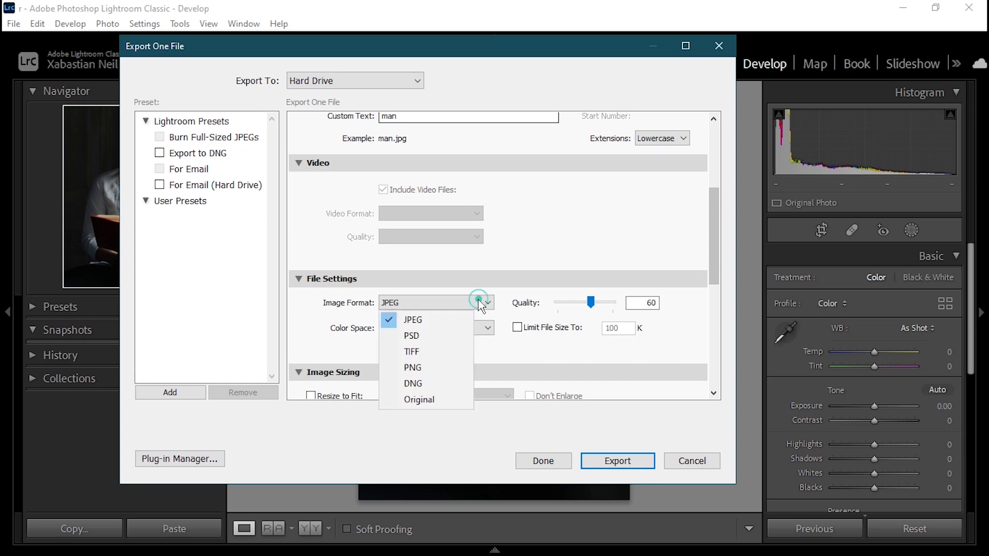
{"action": "left_click", "coordinate": [442, 367]}
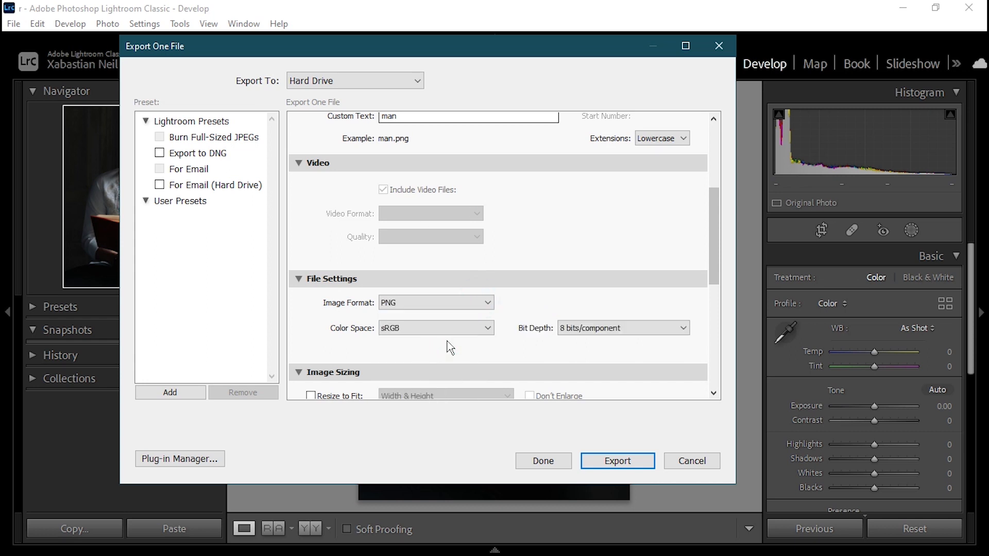
{"action": "left_click", "coordinate": [473, 334]}
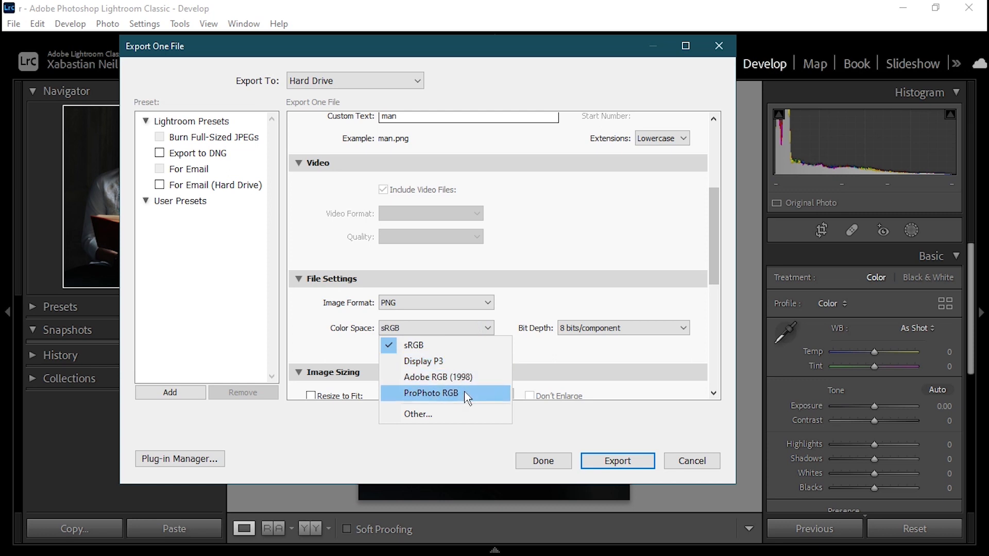
{"action": "left_click", "coordinate": [440, 346]}
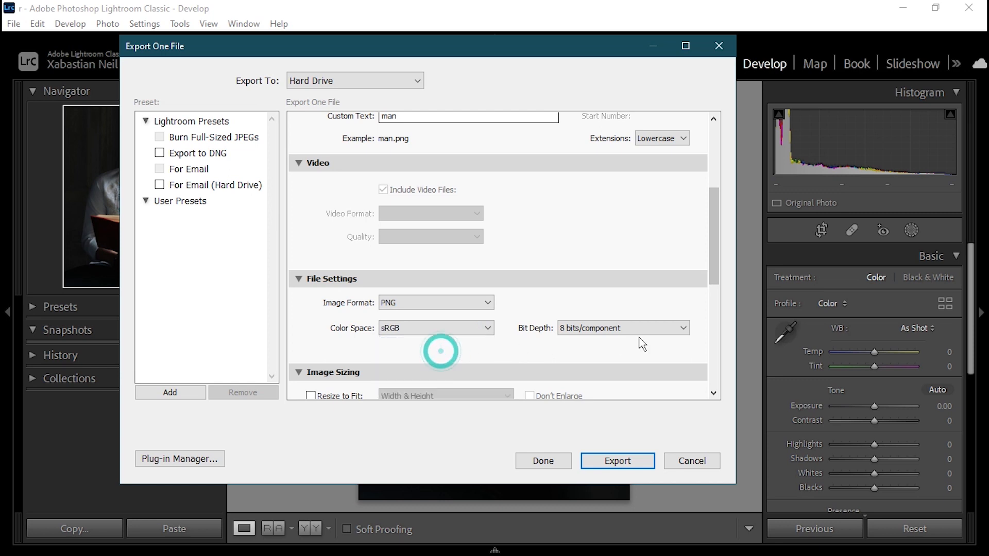
{"action": "left_click", "coordinate": [680, 328]}
{"action": "left_click", "coordinate": [609, 360]}
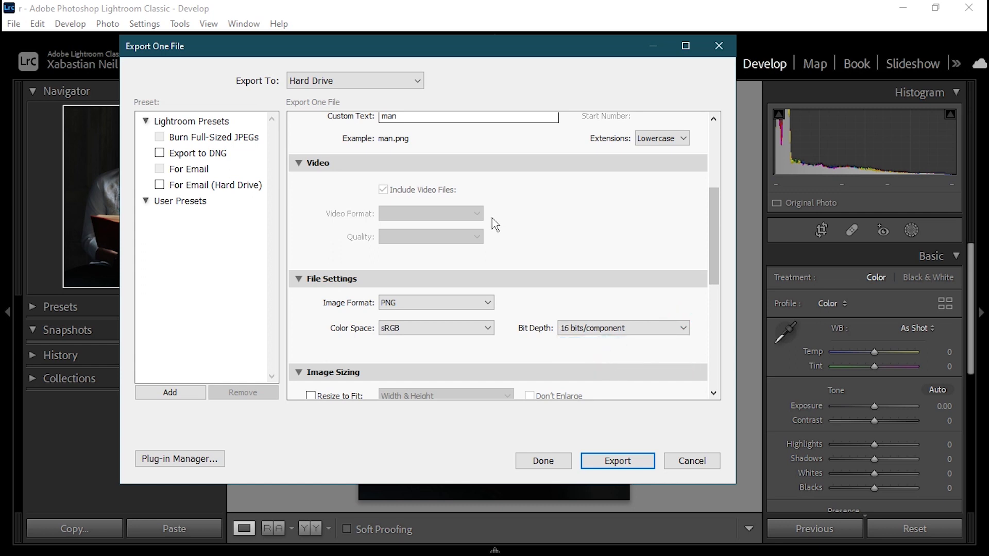
Step: Set the export's resolution unit to pixels per cm in the image sizing settings
{"action": "scroll", "coordinate": [495, 215], "scroll_direction": "down", "scroll_amount": 6}
{"action": "scroll", "coordinate": [490, 218], "scroll_direction": "up", "scroll_amount": 2}
{"action": "scroll", "coordinate": [490, 218], "scroll_direction": "down", "scroll_amount": 1}
{"action": "scroll", "coordinate": [518, 218], "scroll_direction": "down", "scroll_amount": 1}
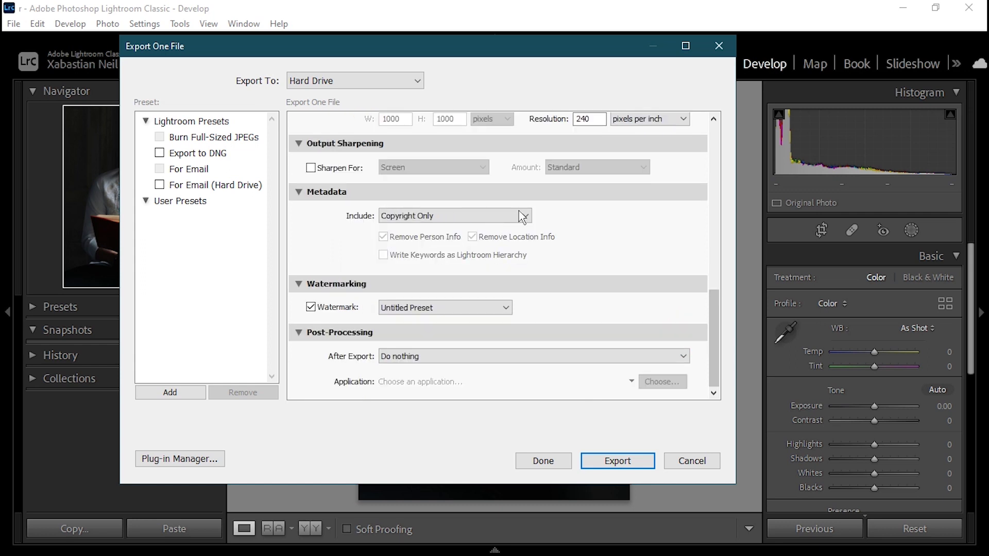
{"action": "scroll", "coordinate": [484, 198], "scroll_direction": "up", "scroll_amount": 10}
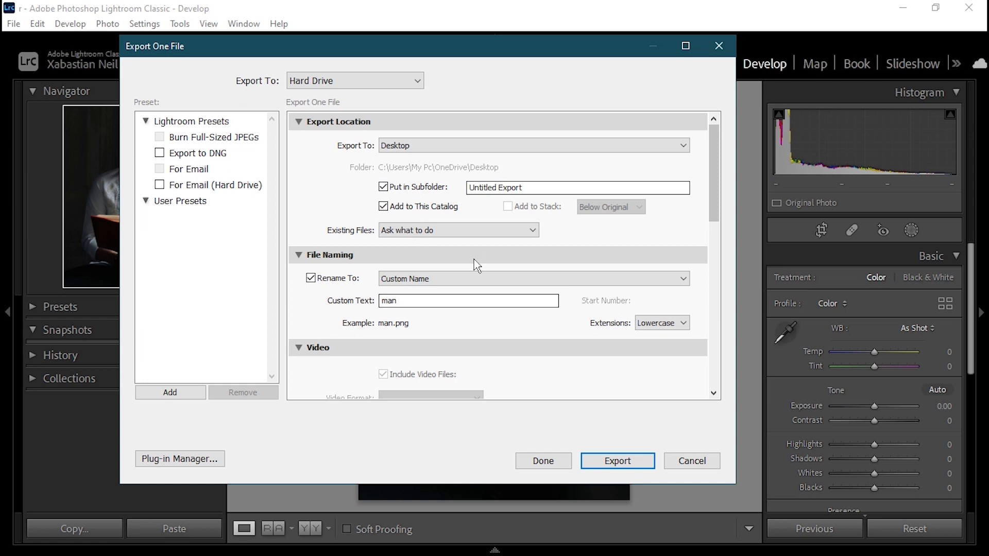
{"action": "scroll", "coordinate": [381, 293], "scroll_direction": "down", "scroll_amount": 5}
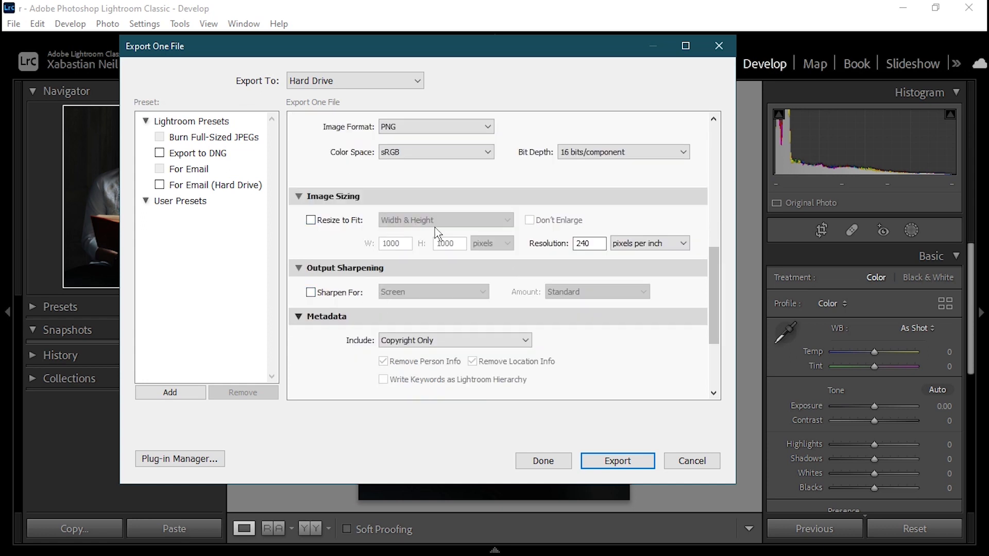
{"action": "left_click", "coordinate": [593, 244]}
{"action": "left_click", "coordinate": [670, 246]}
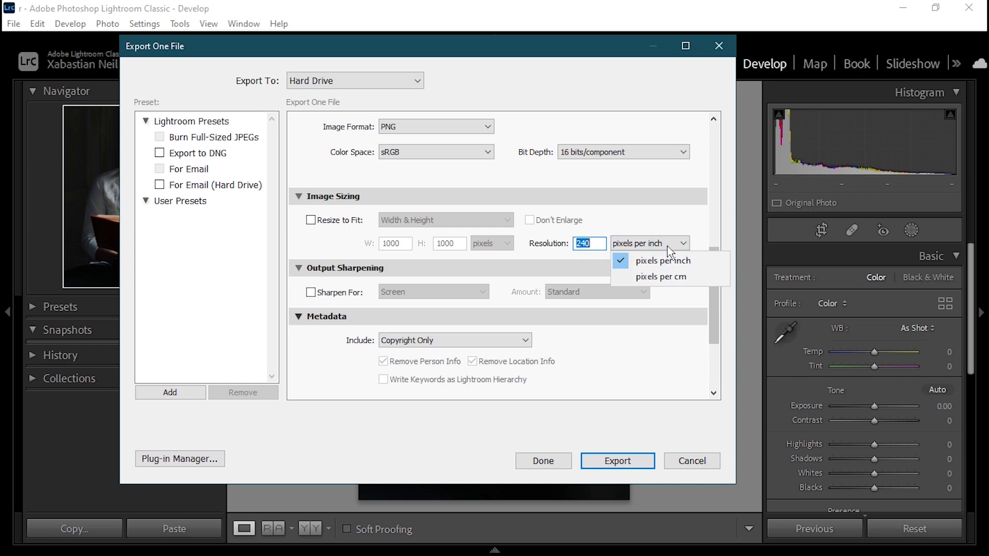
{"action": "left_click", "coordinate": [664, 261]}
{"action": "left_click", "coordinate": [673, 276]}
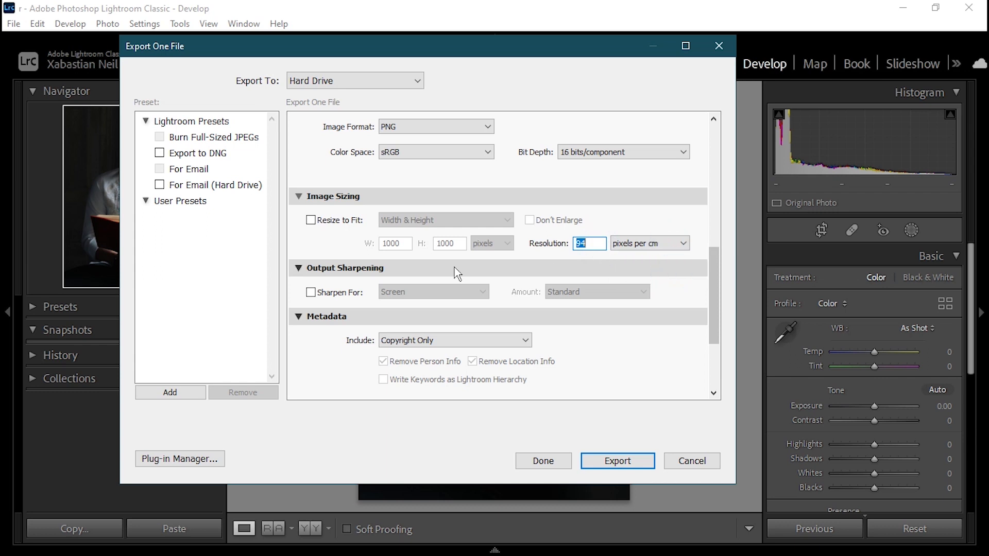
Step: Enable output sharpening for Screen and set its amount to High
{"action": "left_click", "coordinate": [316, 292]}
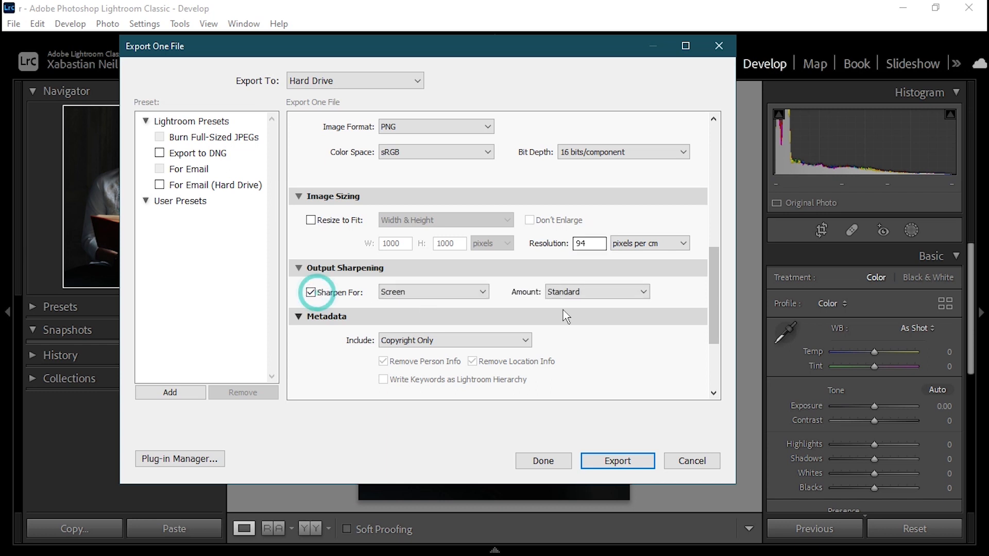
{"action": "left_click", "coordinate": [443, 293]}
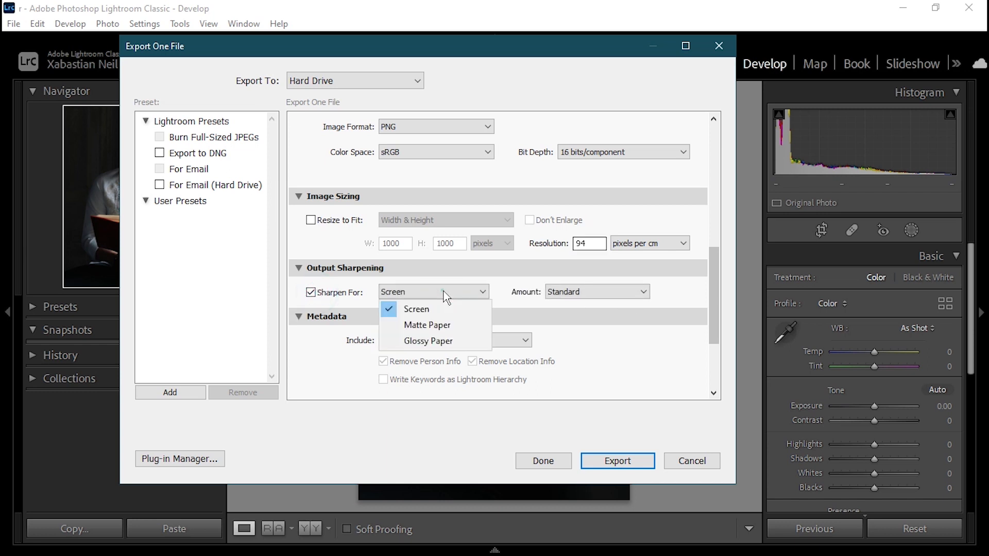
{"action": "left_click", "coordinate": [622, 304]}
{"action": "left_click", "coordinate": [640, 292]}
{"action": "left_click", "coordinate": [587, 341]}
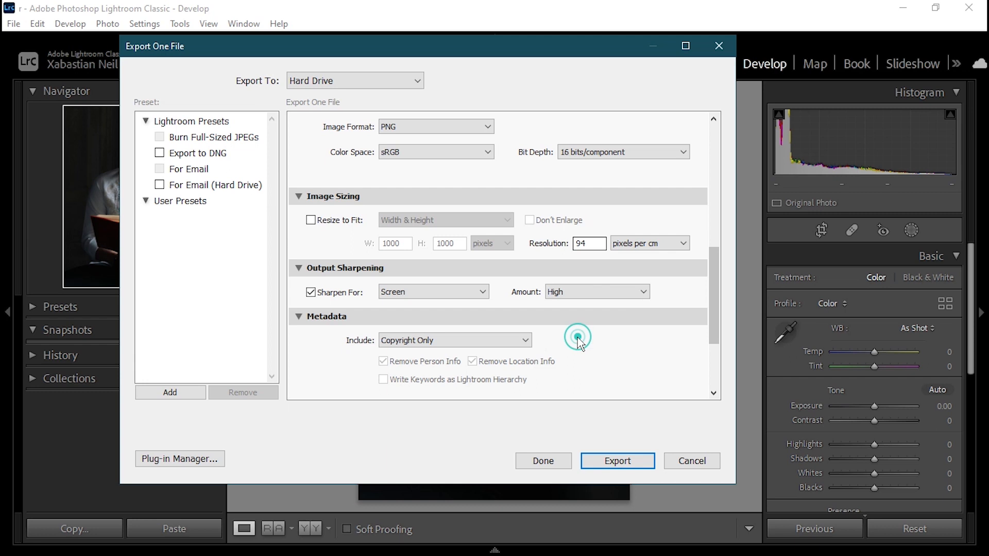
Step: Open the Watermark Editor from the export's watermark settings, review its text and shadow options, and accept them
{"action": "scroll", "coordinate": [576, 335], "scroll_direction": "down", "scroll_amount": 5}
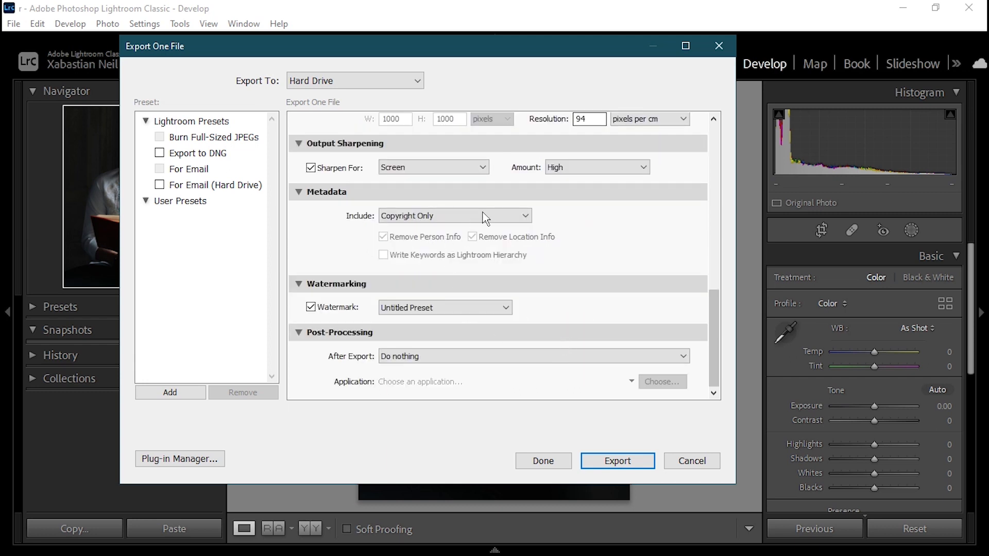
{"action": "left_click", "coordinate": [412, 311]}
{"action": "left_click", "coordinate": [446, 367]}
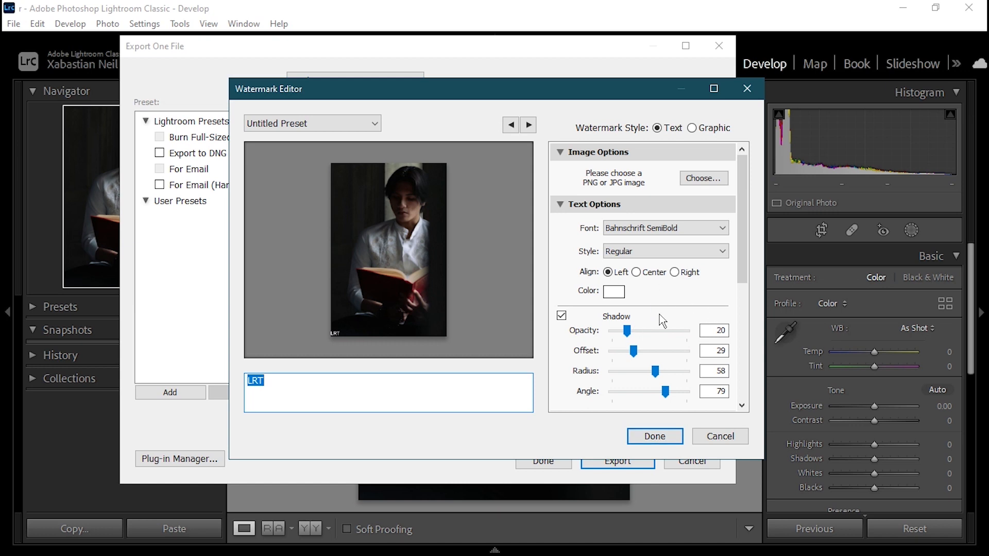
{"action": "left_click", "coordinate": [666, 439]}
Step: Set the After Export action to Do nothing and export the portrait
{"action": "scroll", "coordinate": [438, 360], "scroll_direction": "down", "scroll_amount": 1}
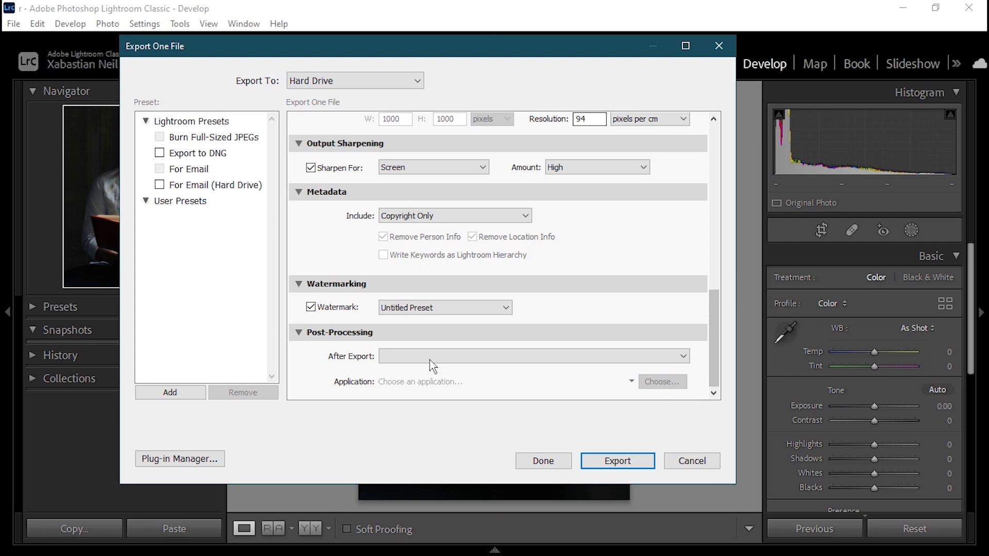
{"action": "left_click", "coordinate": [683, 356]}
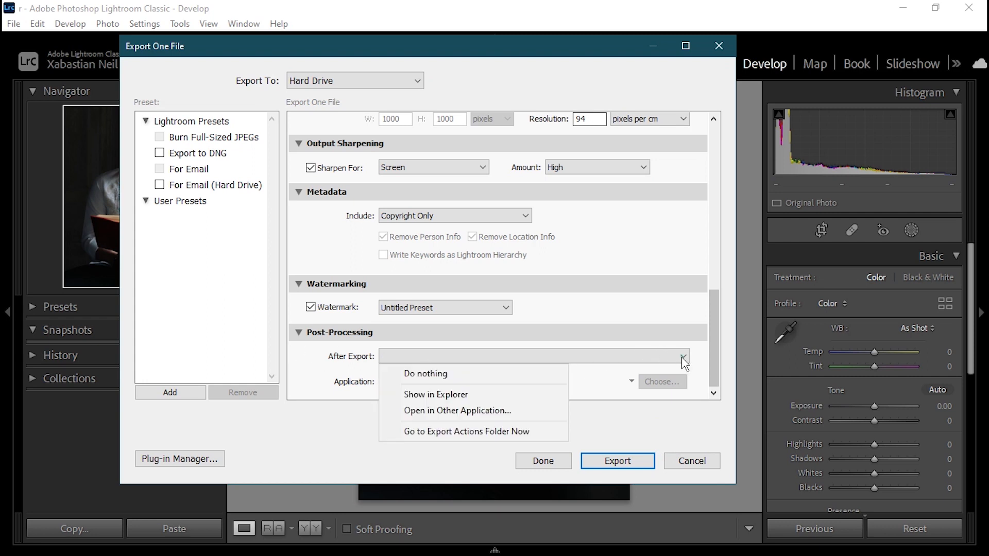
{"action": "left_click", "coordinate": [515, 374]}
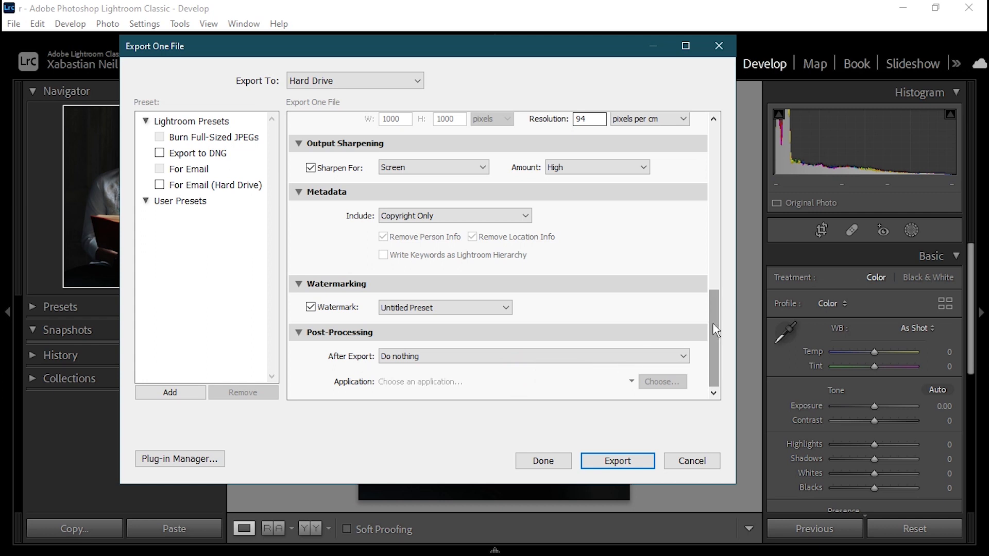
{"action": "left_click", "coordinate": [618, 465]}
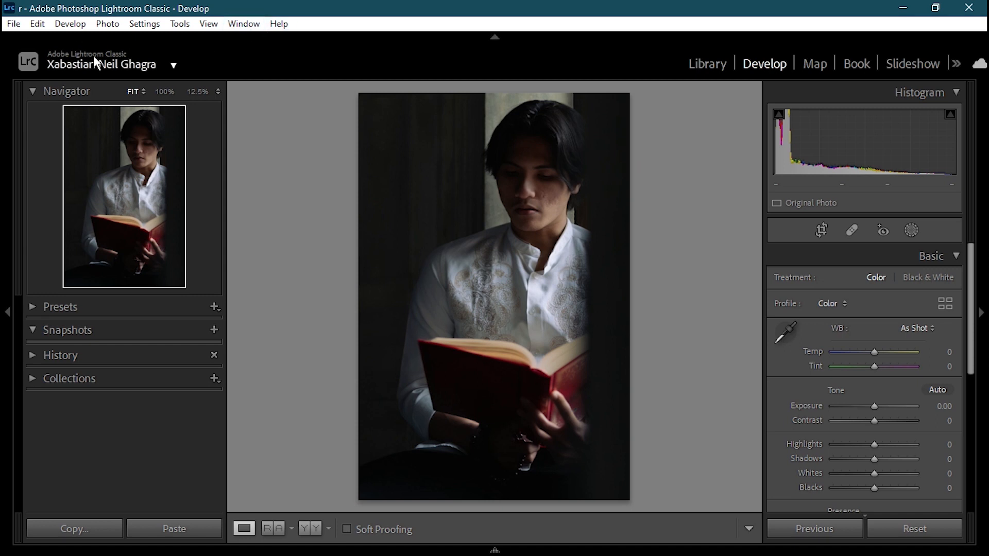
{"action": "left_click", "coordinate": [173, 66]}
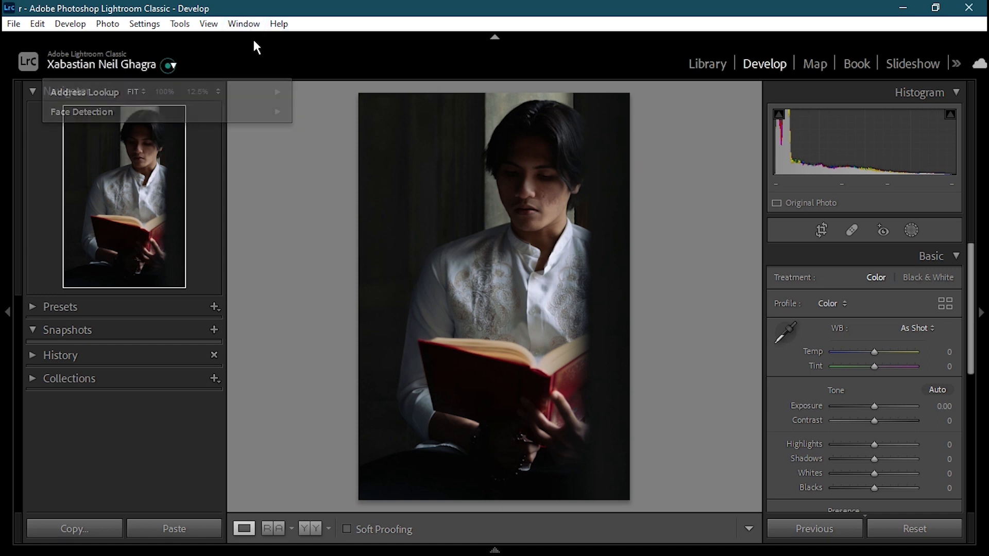
{"action": "left_click", "coordinate": [278, 23]}
{"action": "left_click", "coordinate": [278, 23]}
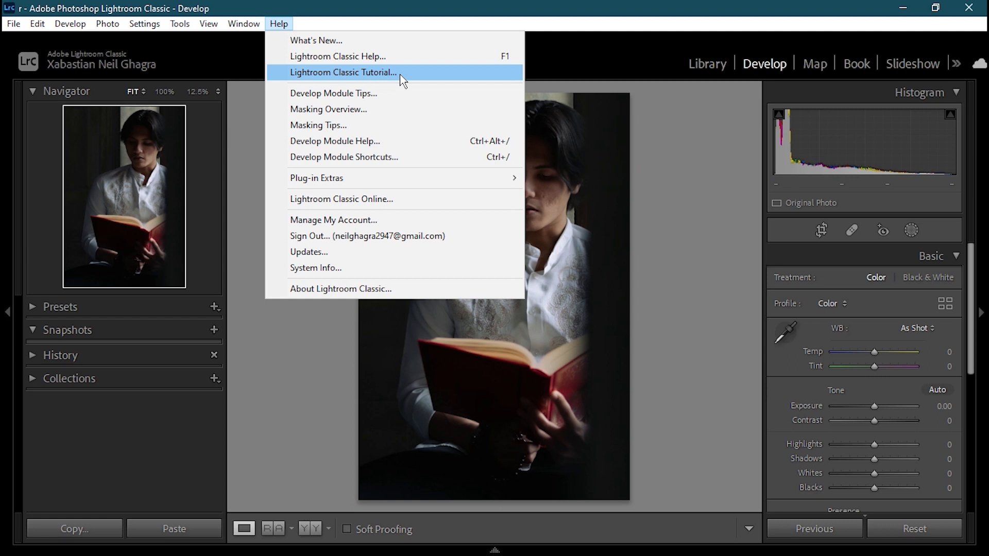
Step: Start exporting the portrait again with the previous export settings, and cancel that export
{"action": "left_click", "coordinate": [15, 28]}
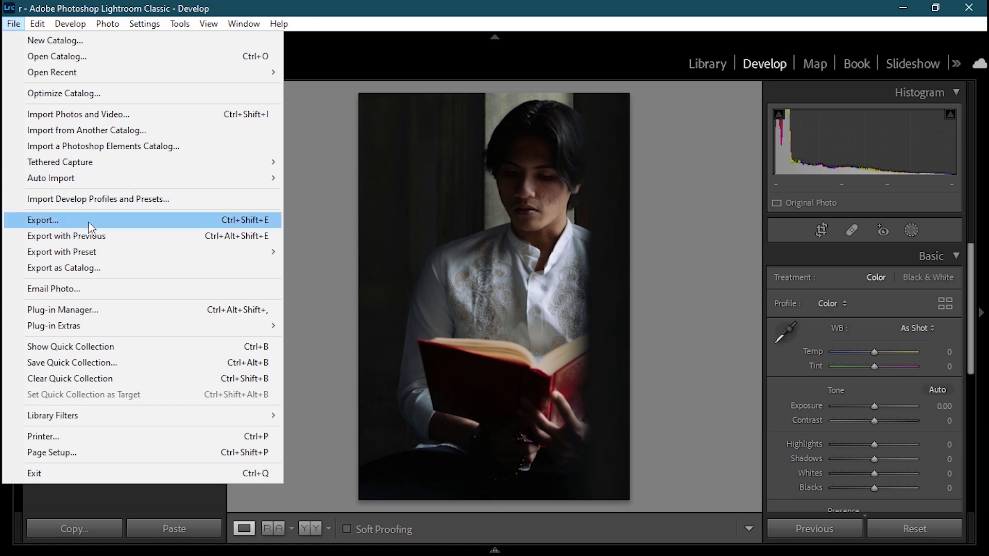
{"action": "left_click", "coordinate": [120, 238]}
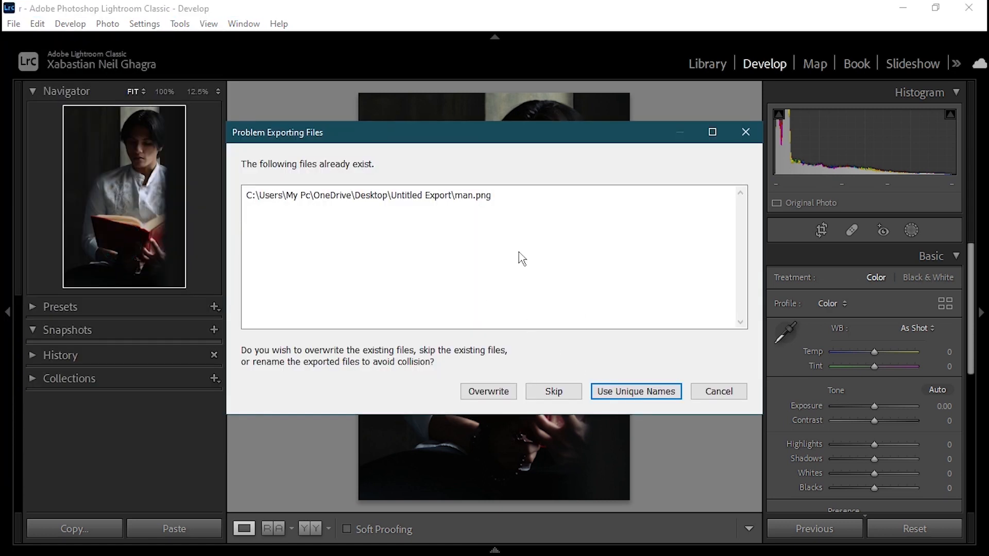
{"action": "left_click", "coordinate": [484, 198]}
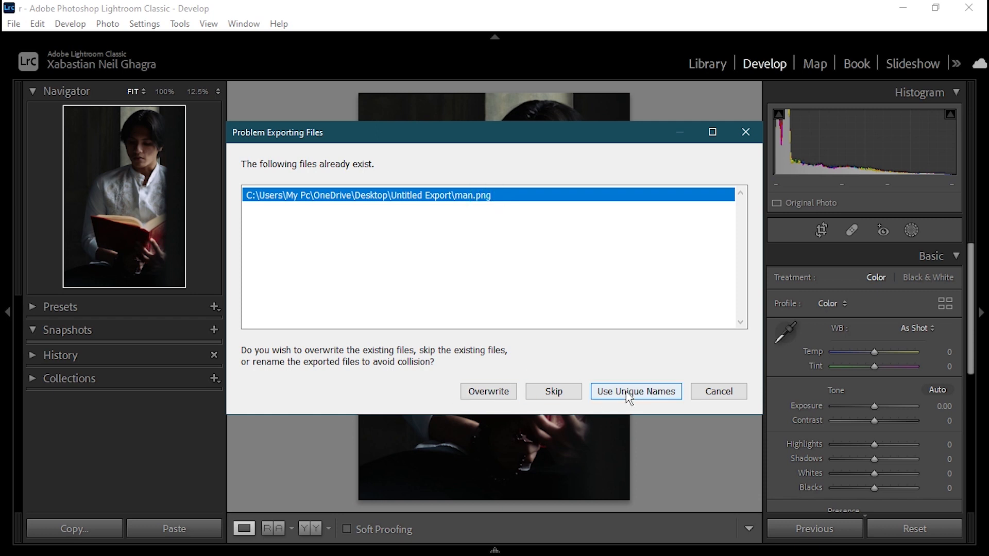
{"action": "left_click", "coordinate": [744, 392]}
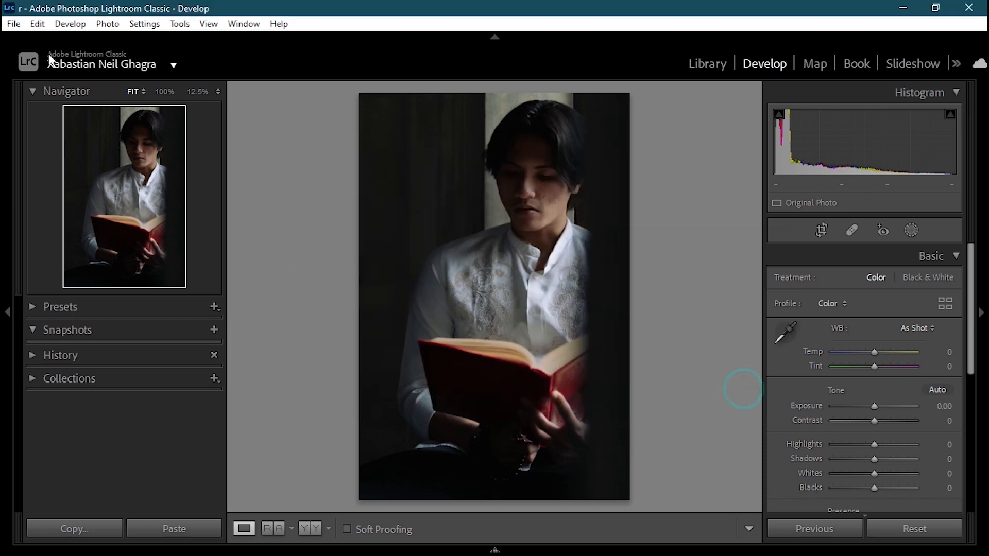
Step: Start exporting the portrait as a catalog, look over the file name and file type options, and close without saving
{"action": "left_click", "coordinate": [14, 23]}
{"action": "mouse_move", "coordinate": [109, 260]}
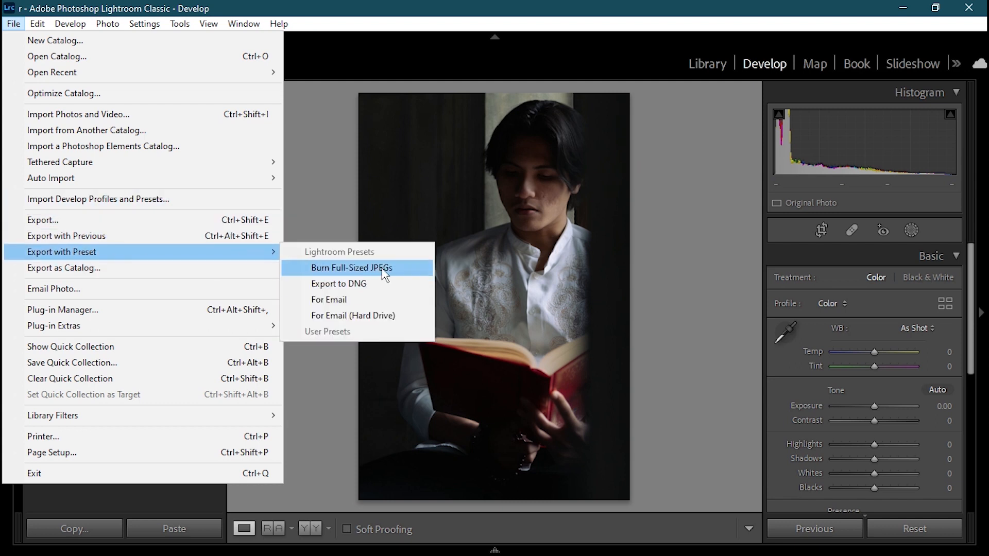
{"action": "left_click", "coordinate": [109, 269]}
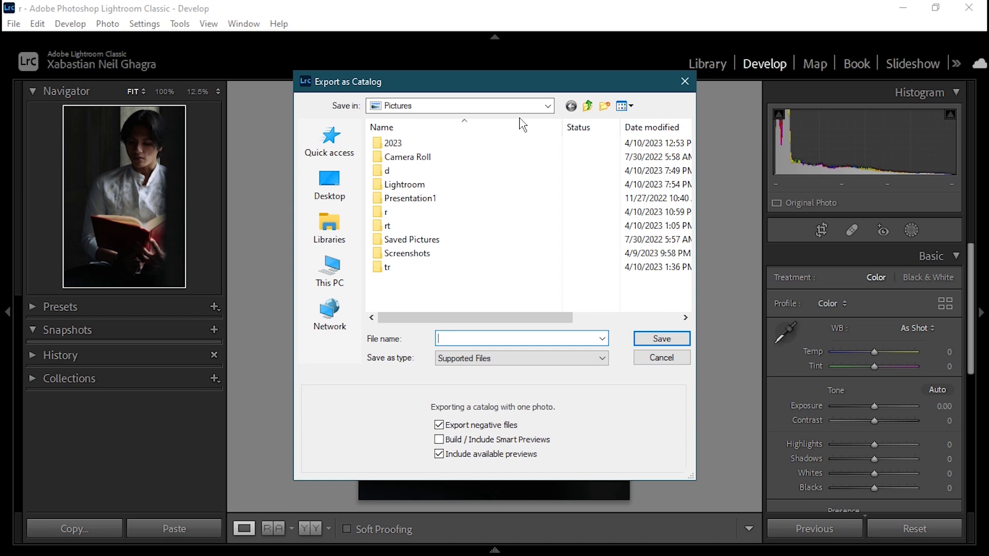
{"action": "left_click", "coordinate": [454, 338]}
{"action": "left_click", "coordinate": [578, 358]}
{"action": "left_click", "coordinate": [559, 360]}
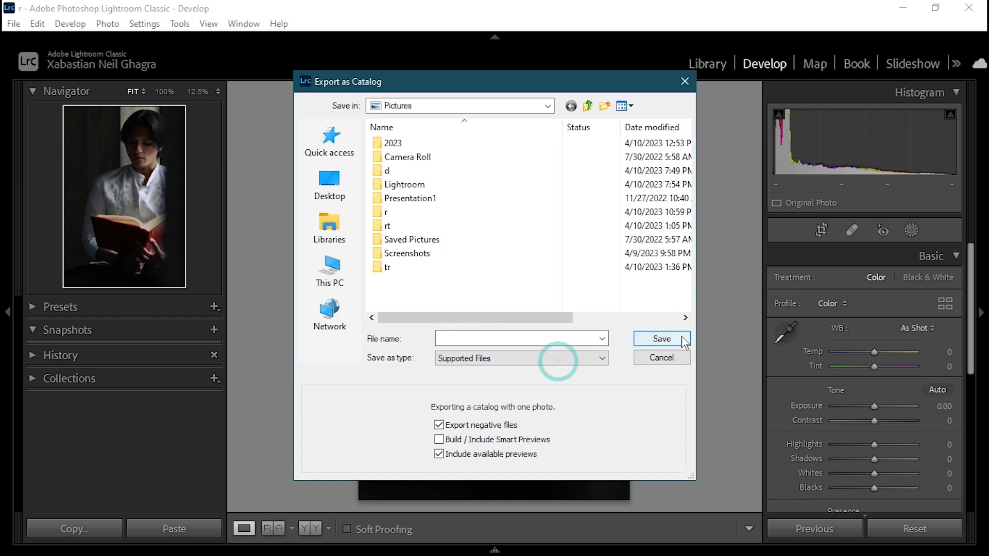
{"action": "left_click", "coordinate": [685, 81]}
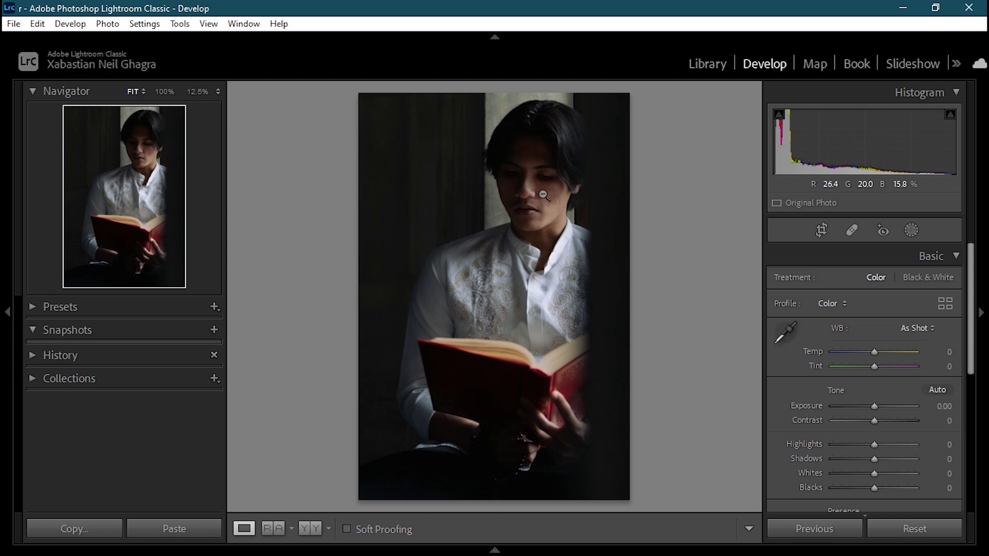
Step: Minimize Lightroom Classic and open the exported image man from the Untitled Export folder on the Desktop
{"action": "left_click", "coordinate": [907, 7]}
{"action": "double_click", "coordinate": [51, 280]}
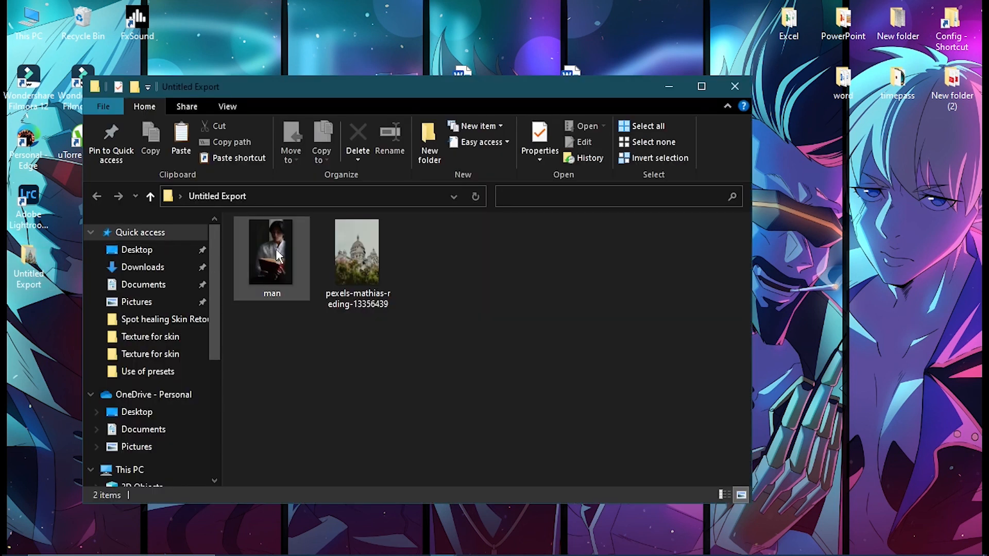
{"action": "double_click", "coordinate": [278, 255]}
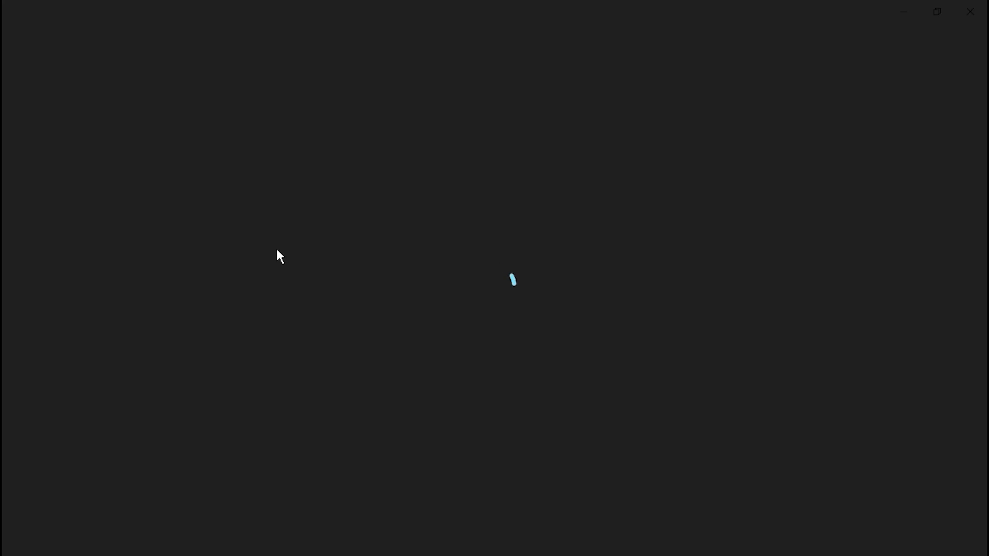
Step: Examine the face, shirt and book in the exported portrait up close, close the image and switch back to Lightroom Classic
{"action": "scroll", "coordinate": [514, 195], "scroll_direction": "up", "scroll_amount": 2}
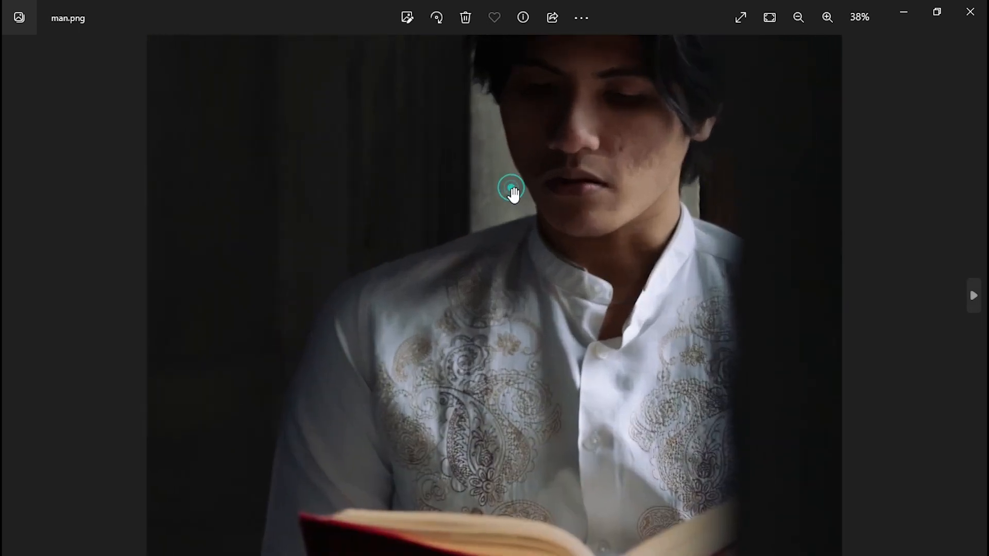
{"action": "left_click_drag", "start_coordinate": [600, 183], "coordinate": [600, 205]}
{"action": "left_click_drag", "start_coordinate": [563, 279], "coordinate": [572, 232]}
{"action": "mouse_move", "coordinate": [587, 191]}
{"action": "left_mouse_down"}
{"action": "mouse_move", "coordinate": [573, 331]}
{"action": "mouse_move", "coordinate": [593, 183]}
{"action": "left_mouse_up"}
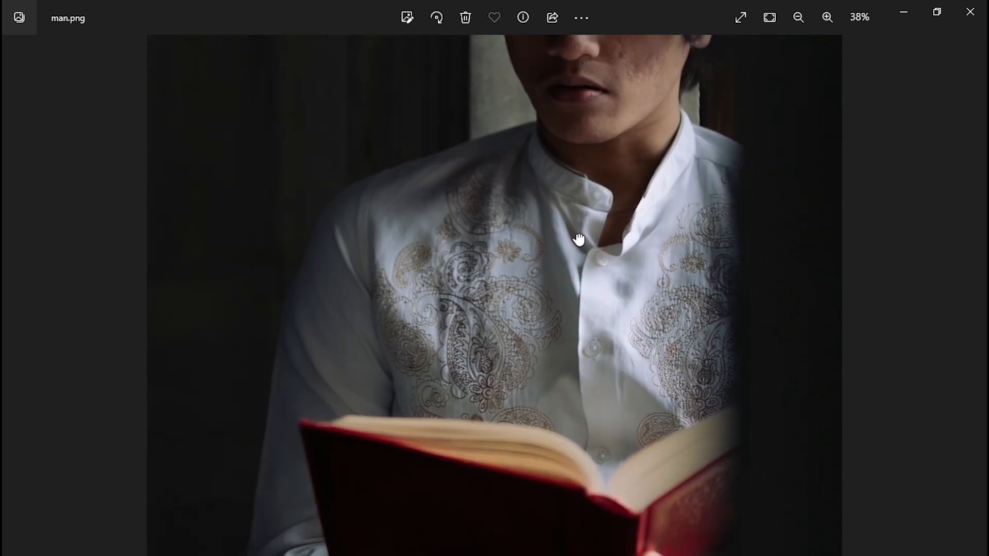
{"action": "left_click_drag", "start_coordinate": [576, 260], "coordinate": [581, 175]}
{"action": "left_click_drag", "start_coordinate": [497, 351], "coordinate": [565, 283]}
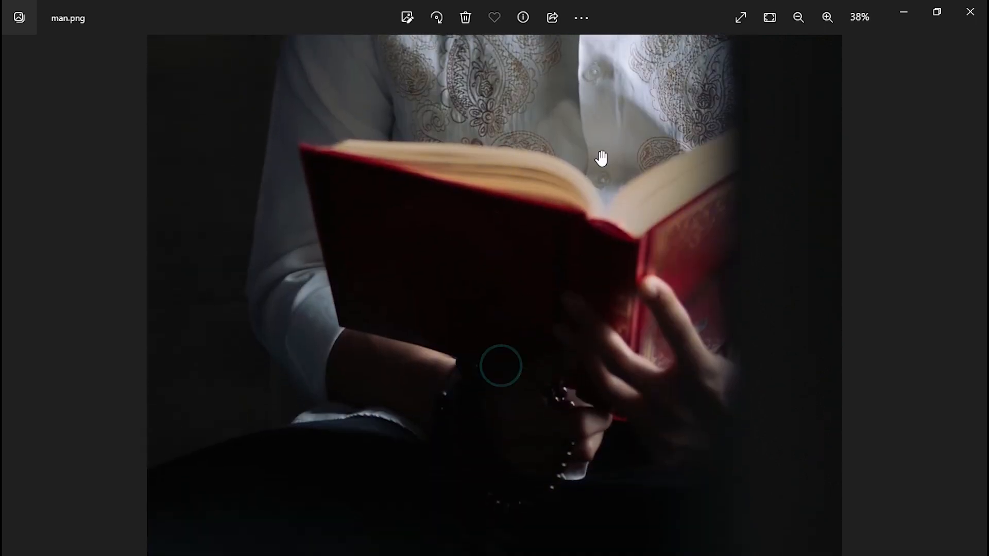
{"action": "left_click_drag", "start_coordinate": [600, 159], "coordinate": [587, 371]}
{"action": "left_click_drag", "start_coordinate": [601, 186], "coordinate": [595, 404]}
{"action": "left_click", "coordinate": [970, 11]}
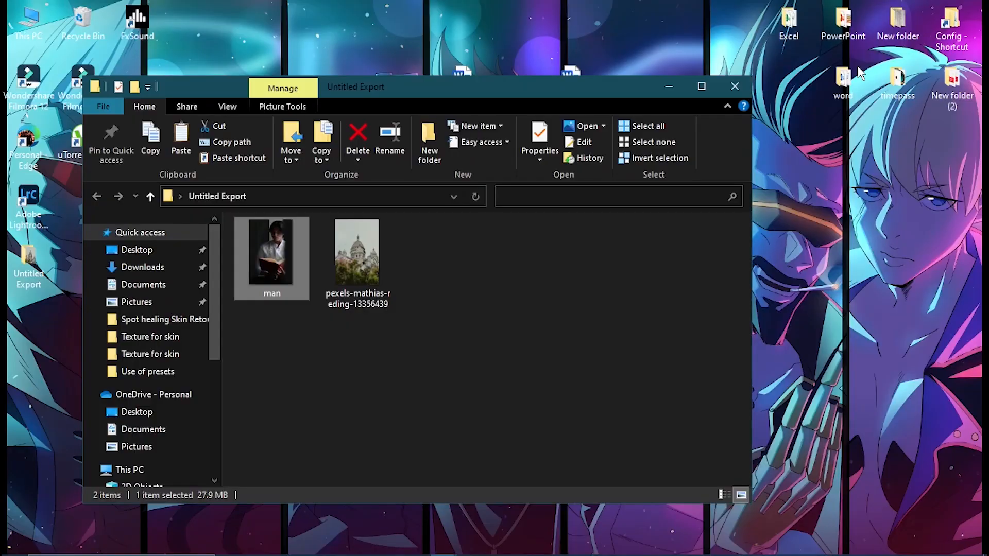
{"action": "left_click", "coordinate": [585, 548]}
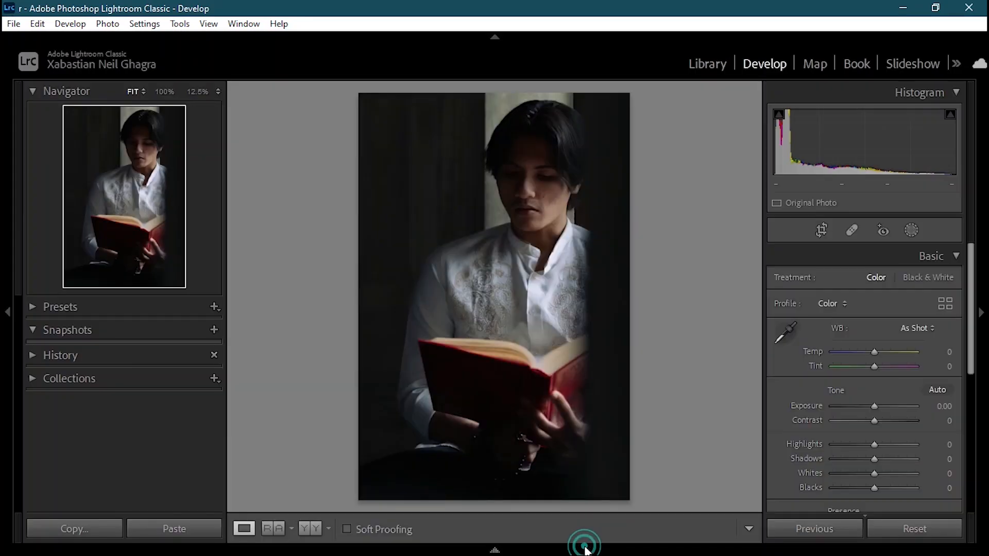